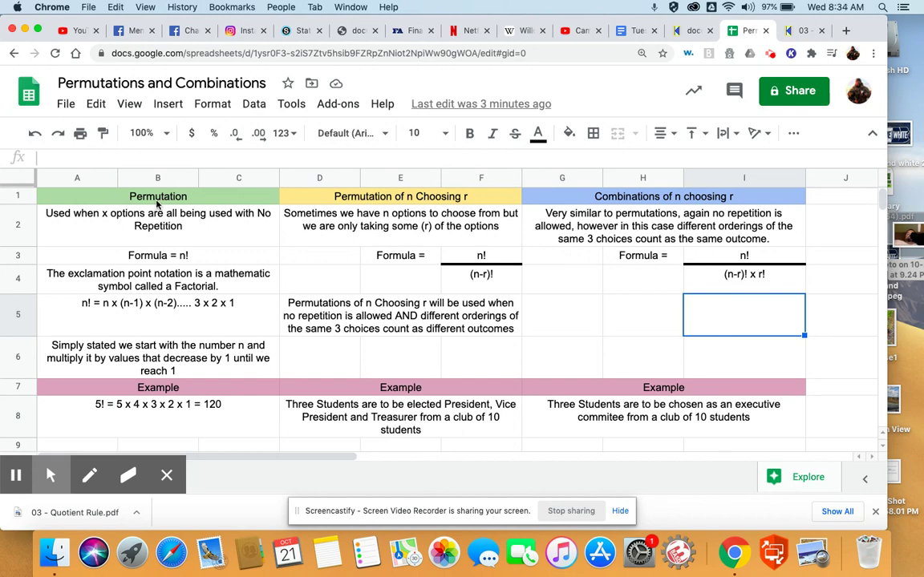
Change 'x options' to 'n options' in the A2 Permutation description.
click(106, 214)
double_click(106, 215)
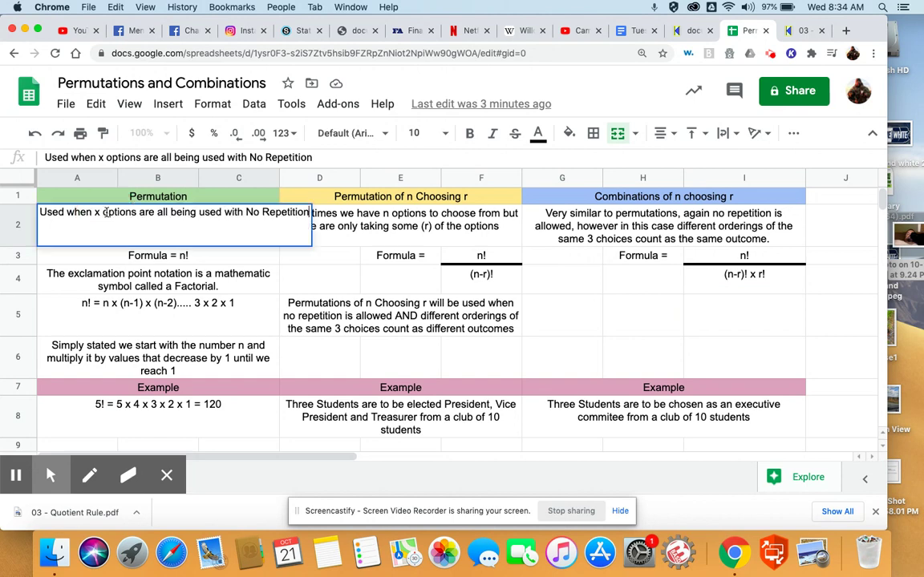
click(98, 213)
key(BackSpace)
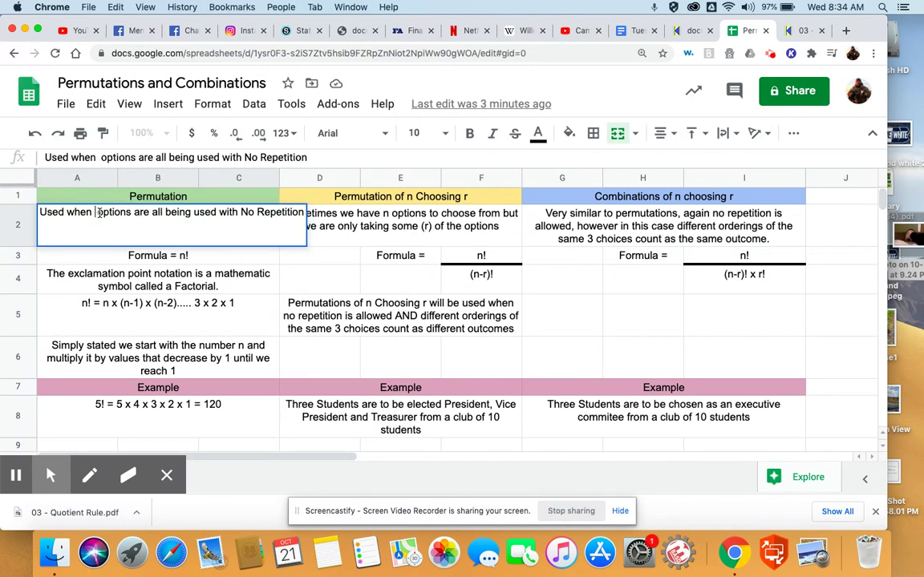
text(n)
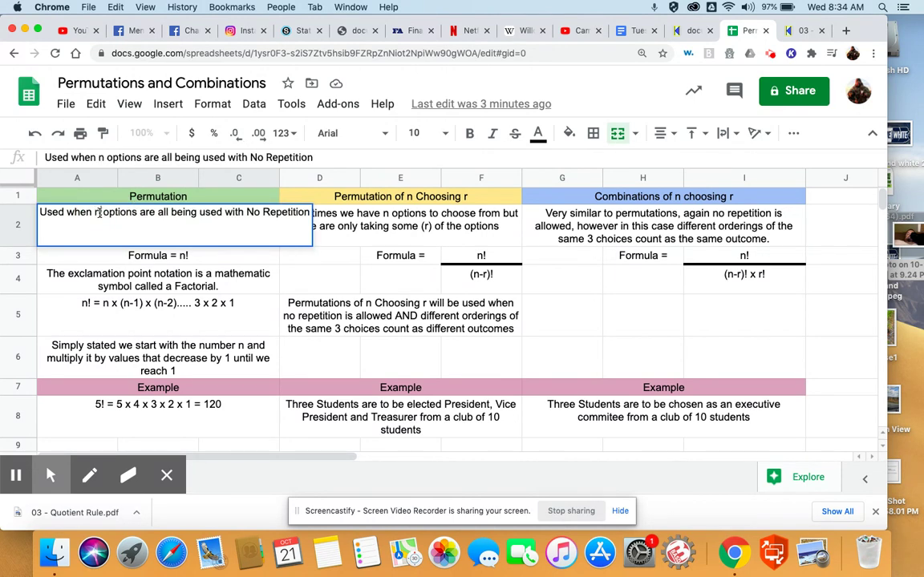
click(259, 257)
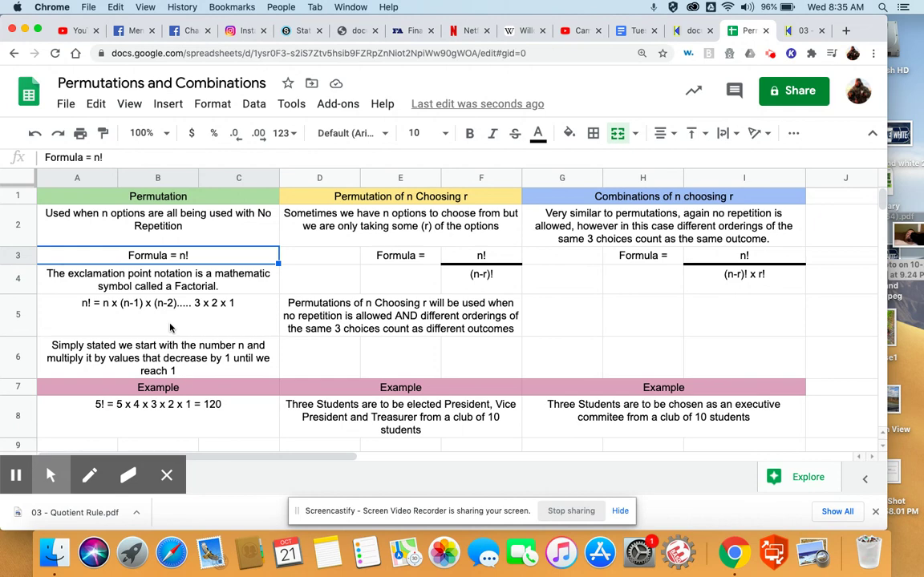
scroll(170, 327, down, 2)
scroll(284, 278, up, 2)
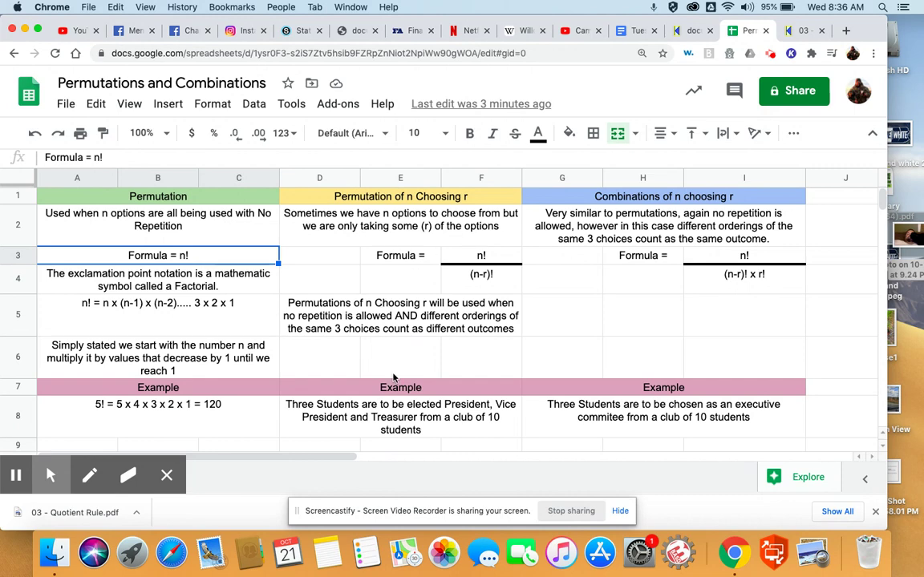
scroll(393, 377, down, 2)
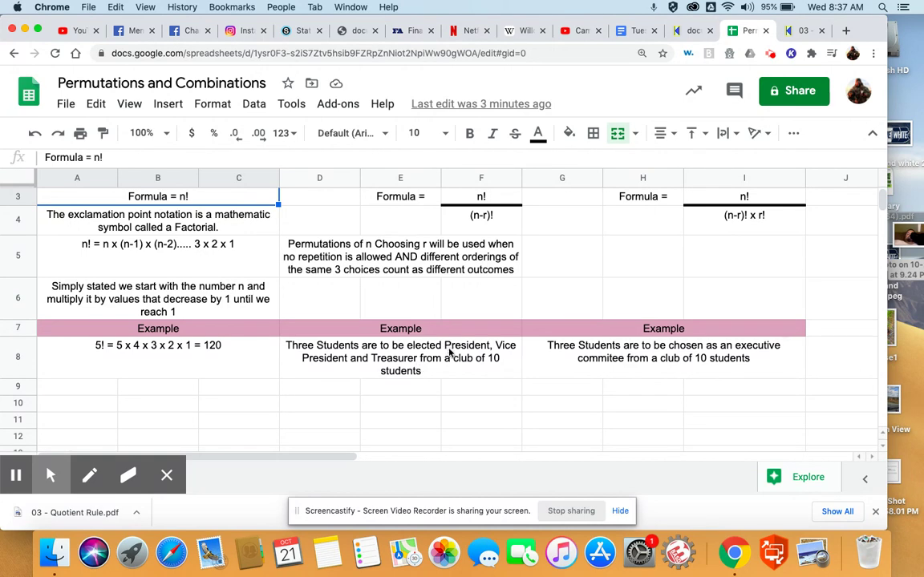
click(336, 392)
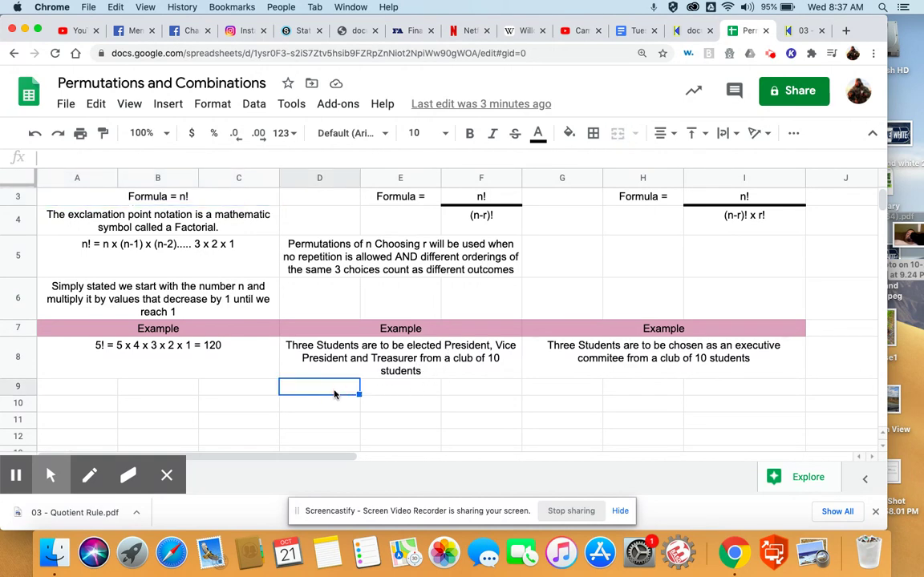
Enter three sample student names across D9, E9 and F9.
text(john)
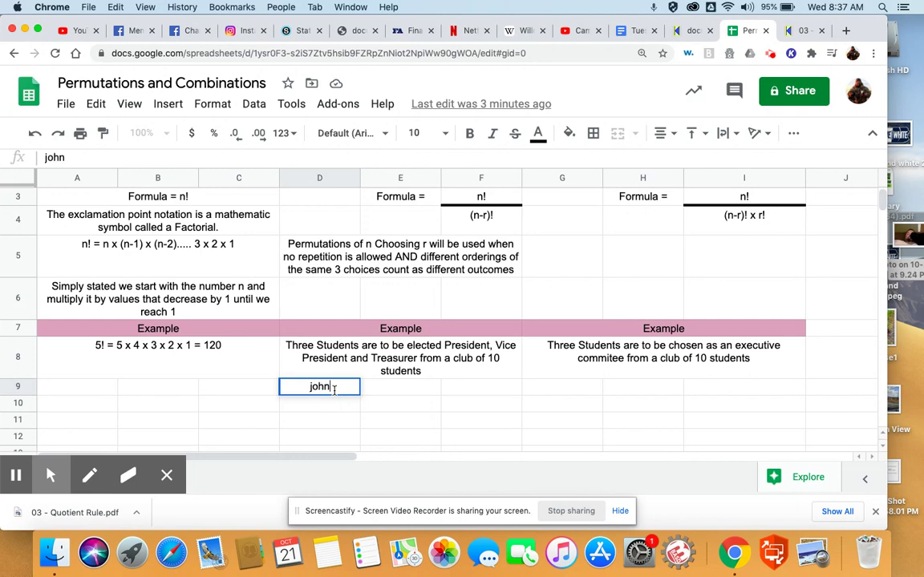
key(Tab)
text(ja)
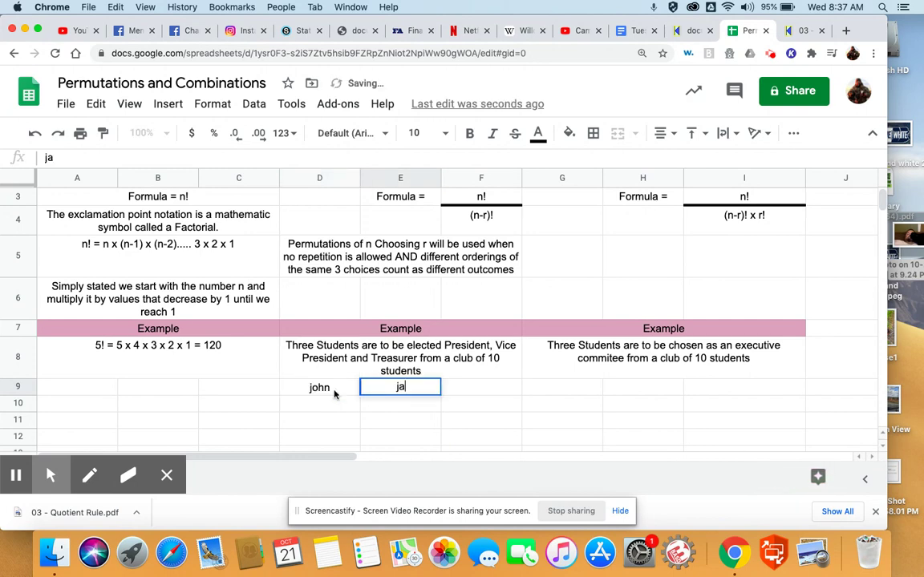
text(ck)
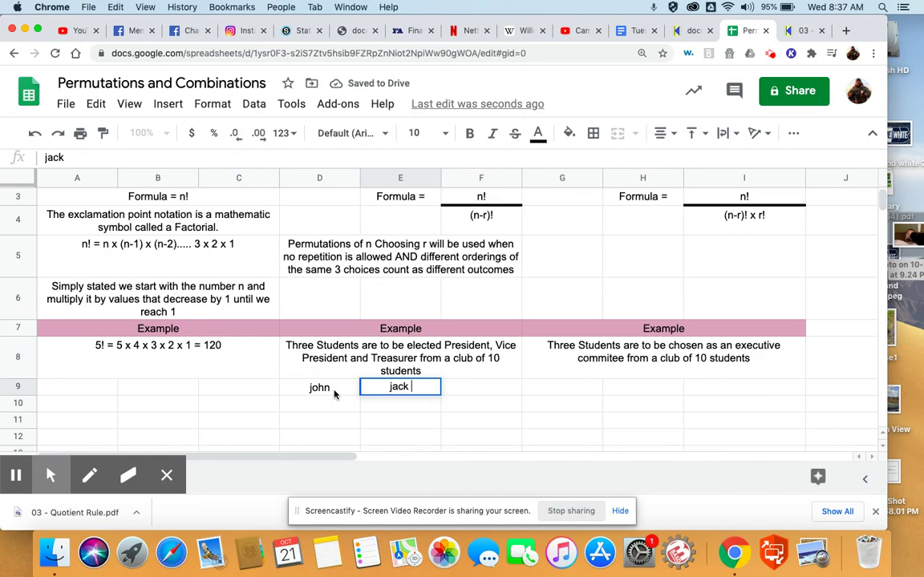
key(Tab)
text(m)
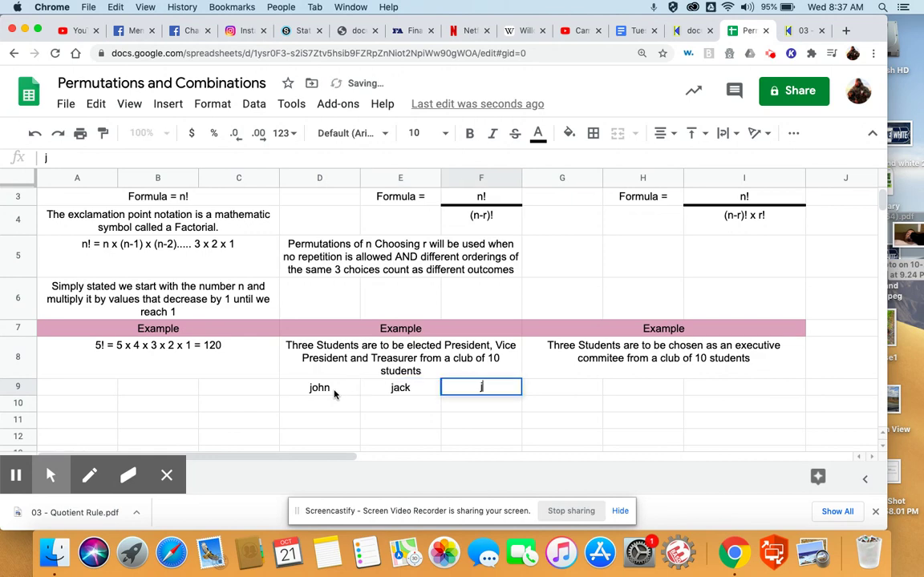
text(ary)
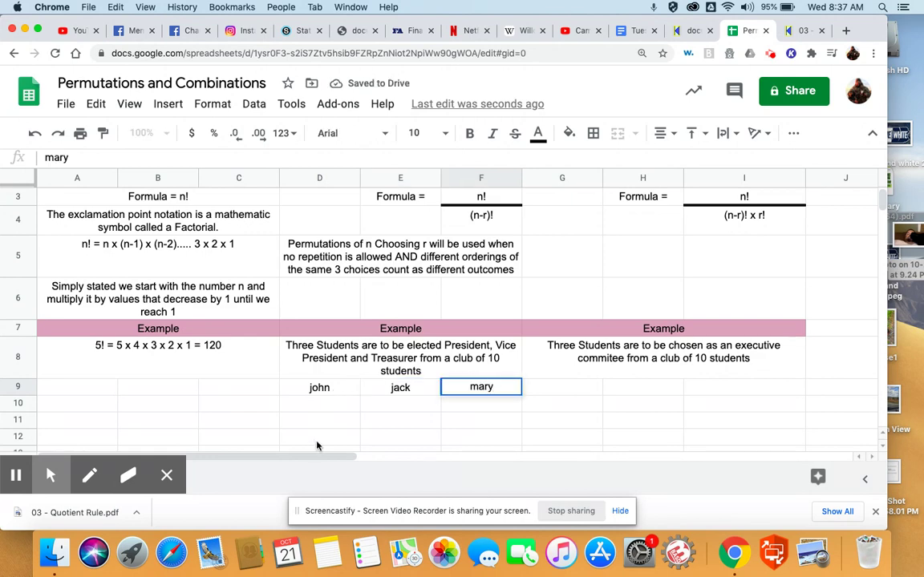
click(414, 422)
click(353, 388)
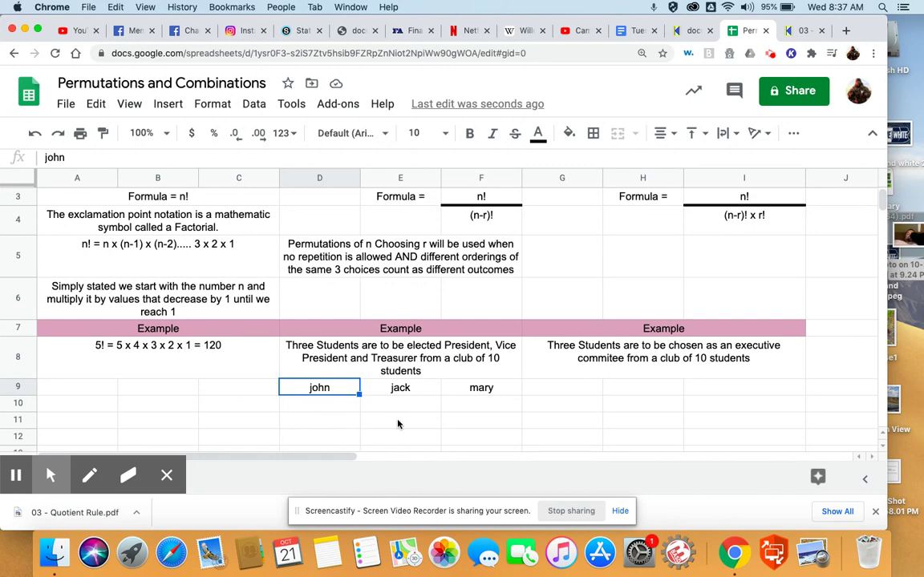
click(344, 411)
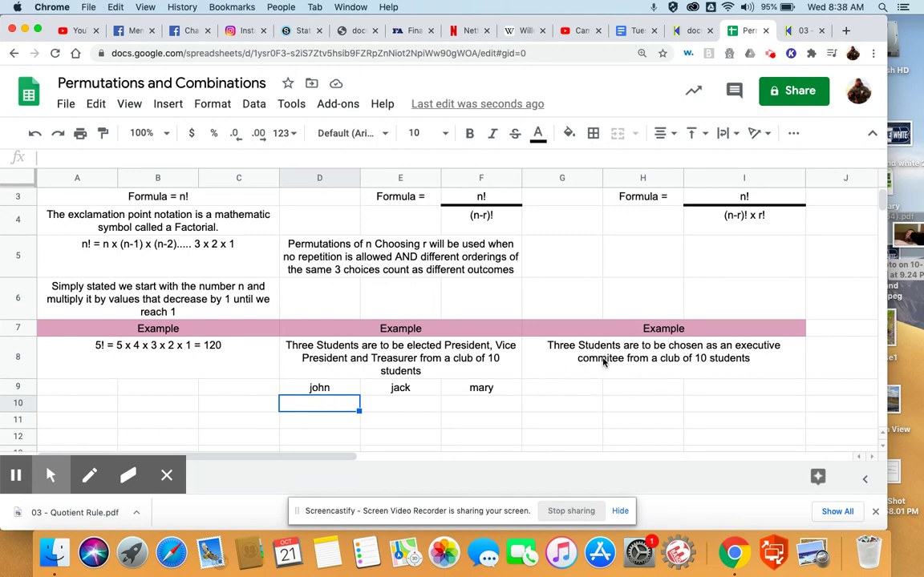
scroll(603, 362, up, 2)
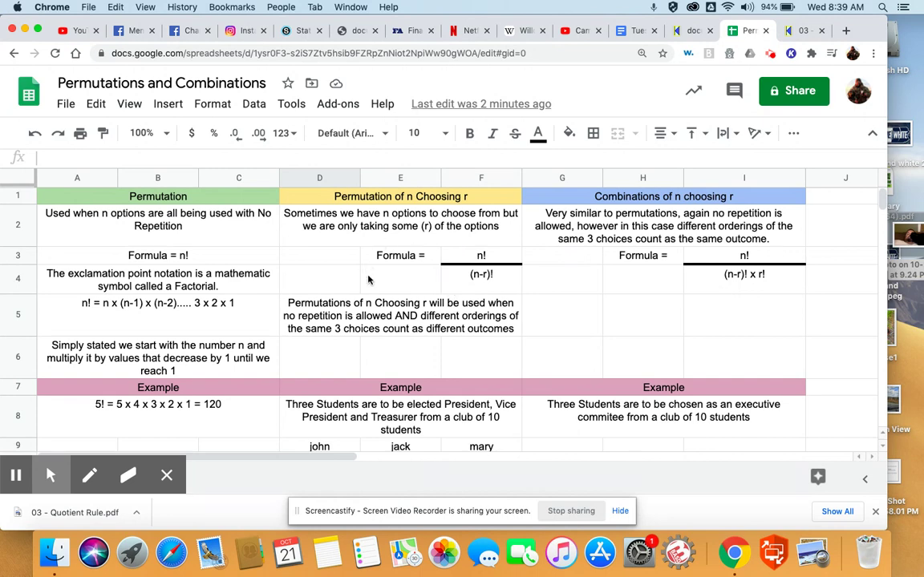
scroll(369, 279, down, 5)
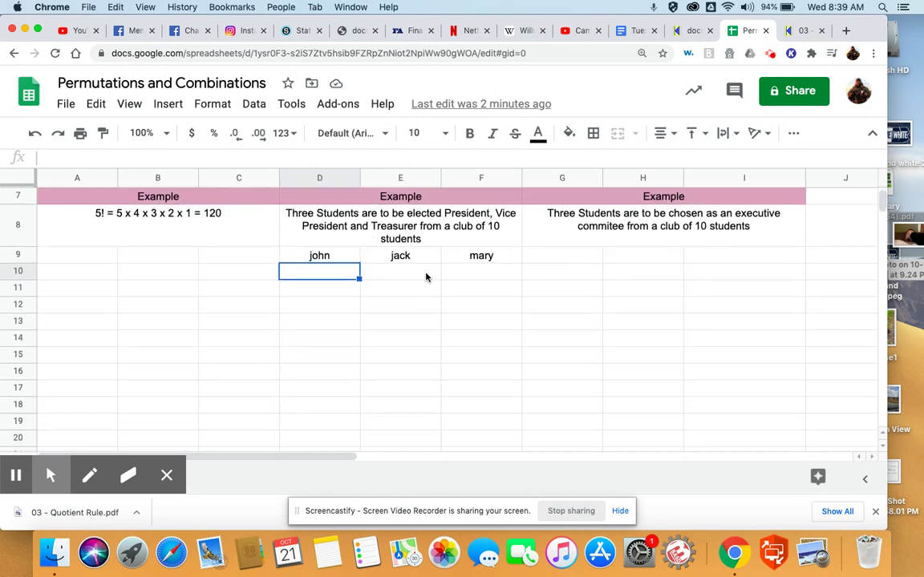
Enter 10! in E10 and give it a border from the Borders menu.
click(390, 273)
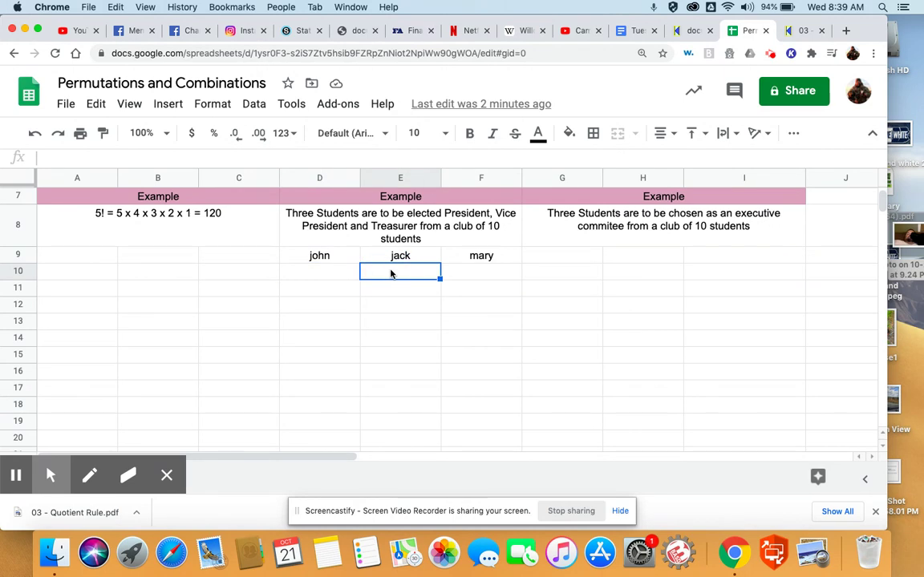
text(10!)
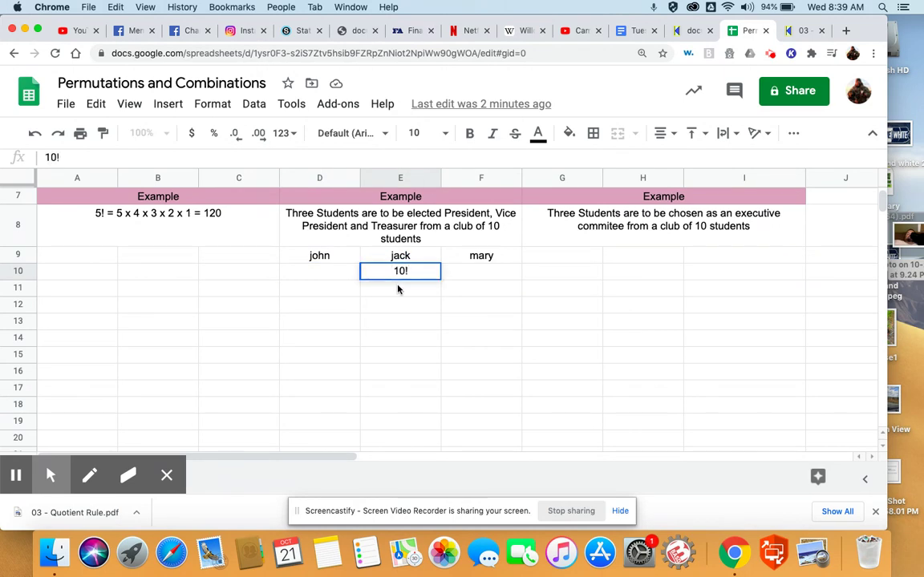
double_click(406, 271)
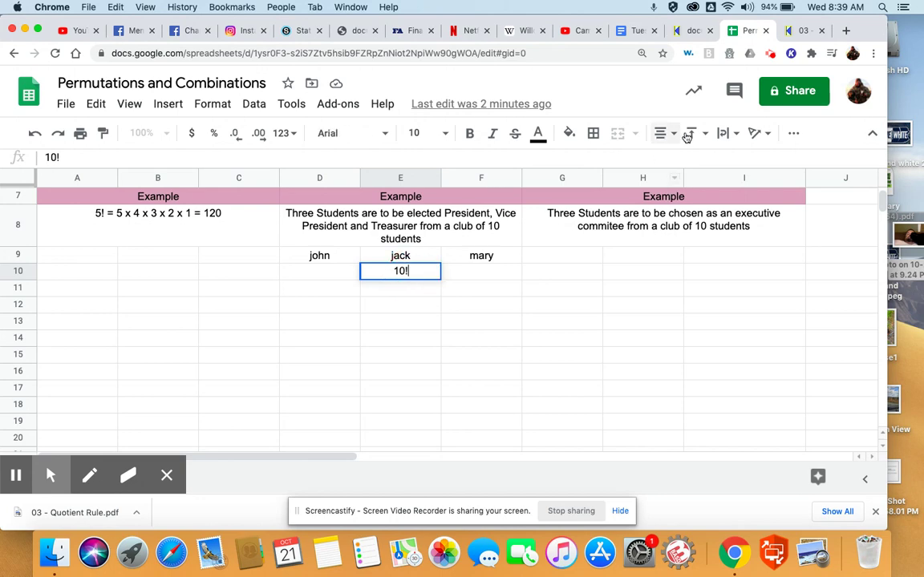
click(594, 133)
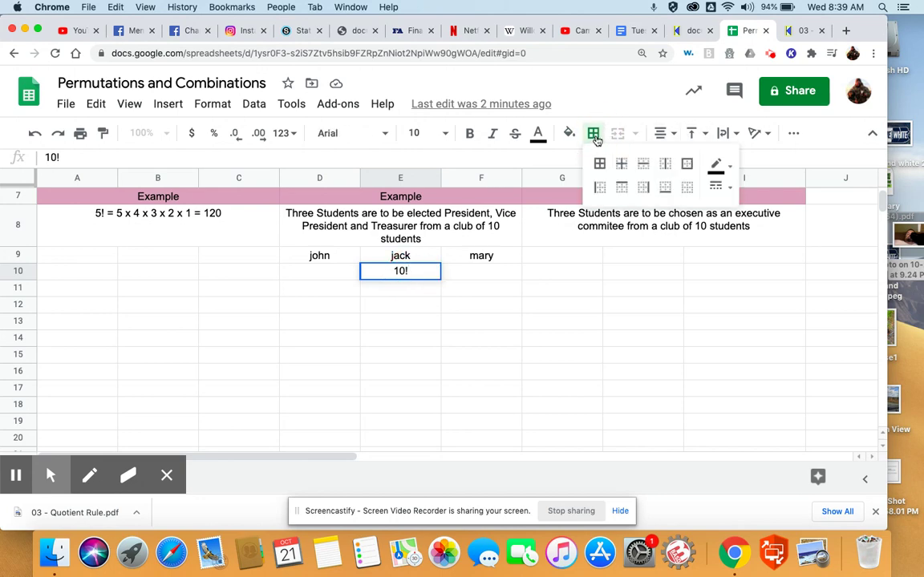
click(663, 189)
Enter 7! in E11 below the 10!
click(401, 294)
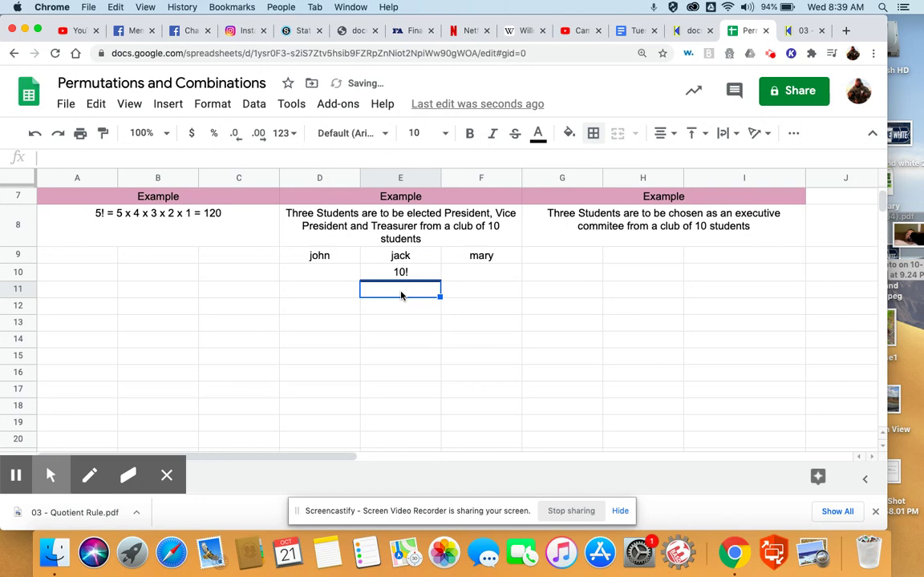
scroll(405, 295, up, 5)
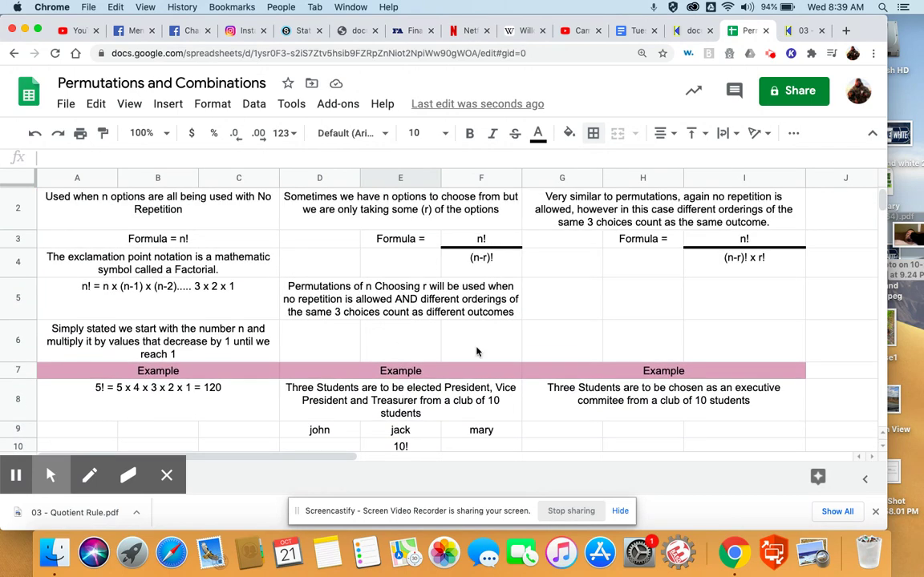
scroll(476, 352, down, 2)
click(408, 402)
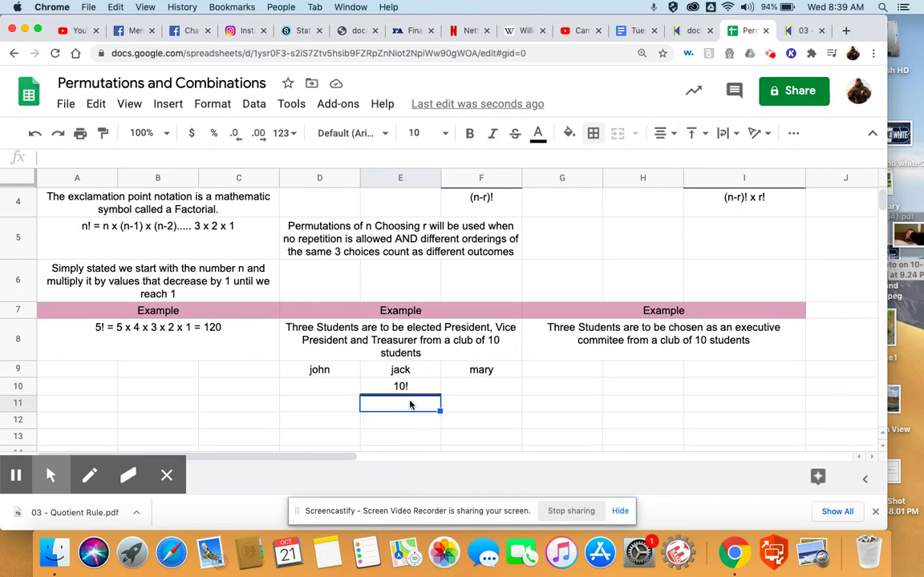
text(7)
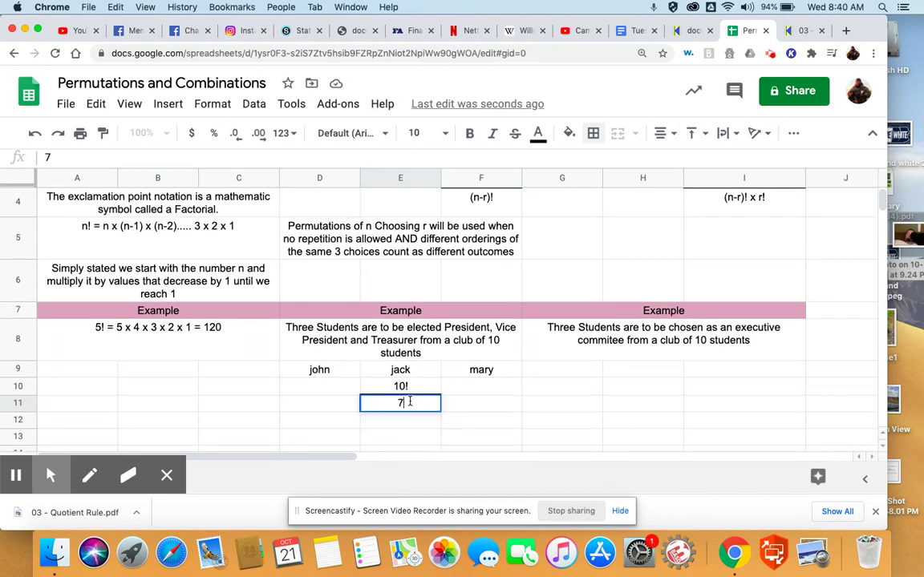
text(!)
click(385, 422)
Type the expansion 10 x 9 x 8 x 7! in E12, correcting the mistyped numbers.
text(10)
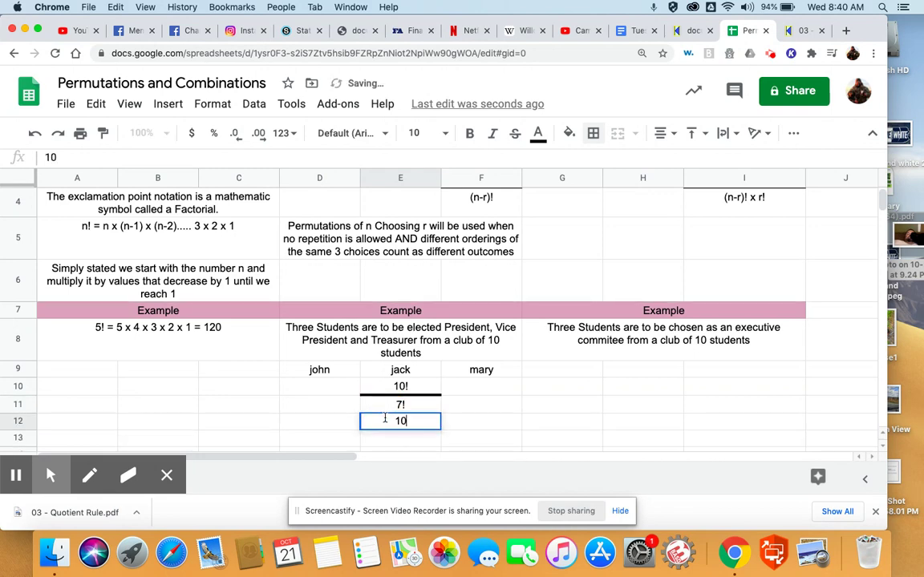
text( x 8)
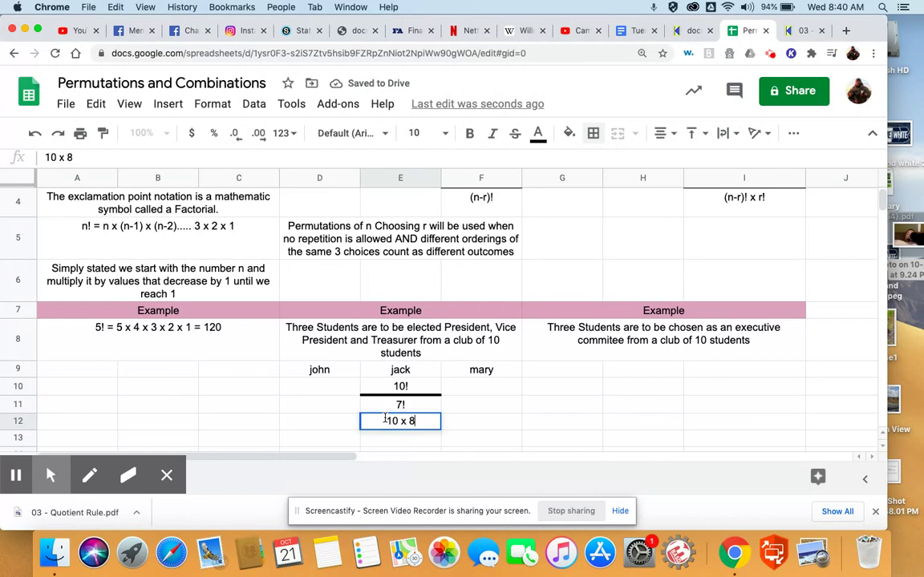
key(BackSpace)
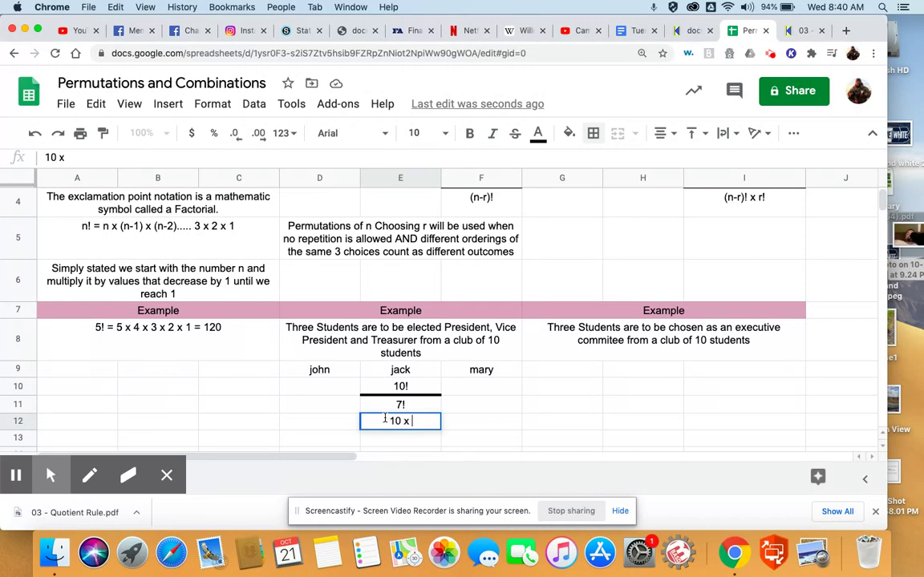
text(9 x 8 x7)
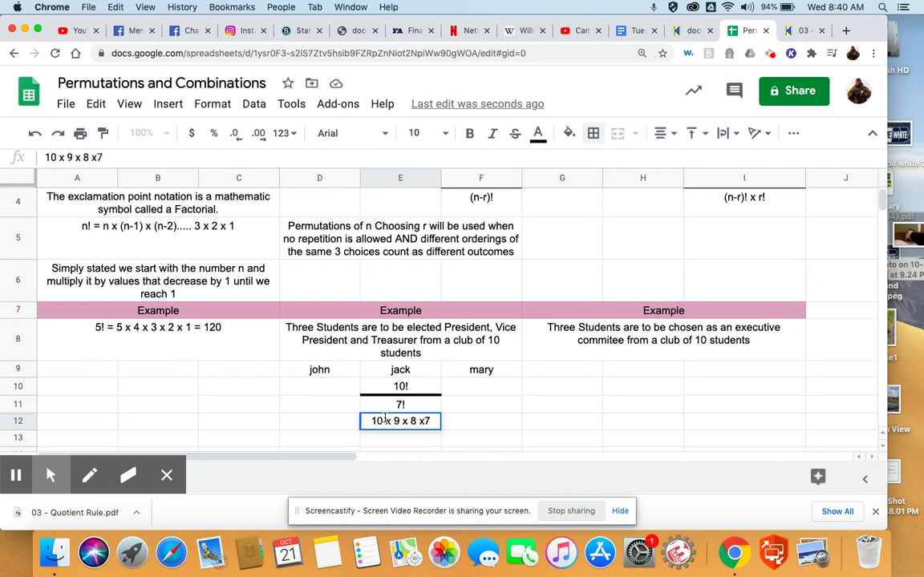
key(BackSpace)
text(7!)
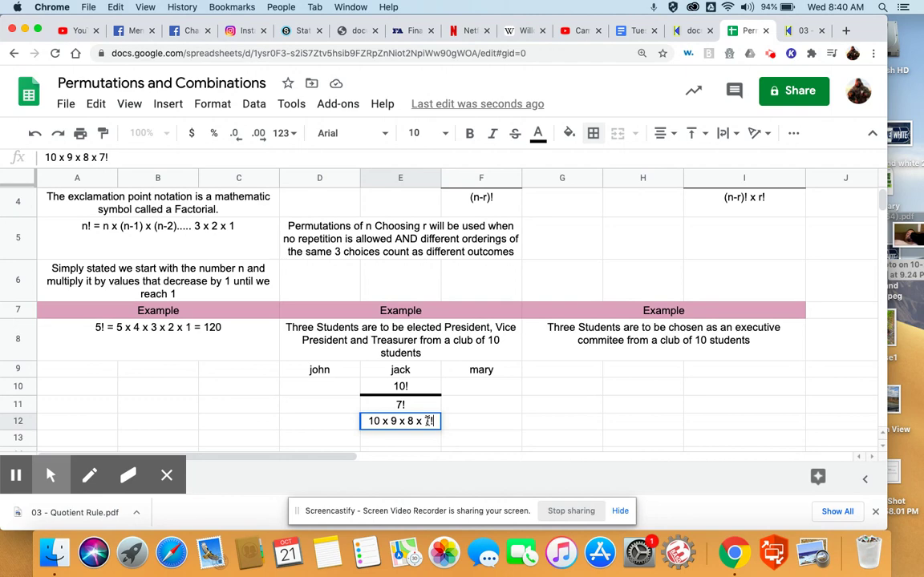
Enter 7! in E13 and strike through the 7! in both E12 and E13.
click(405, 439)
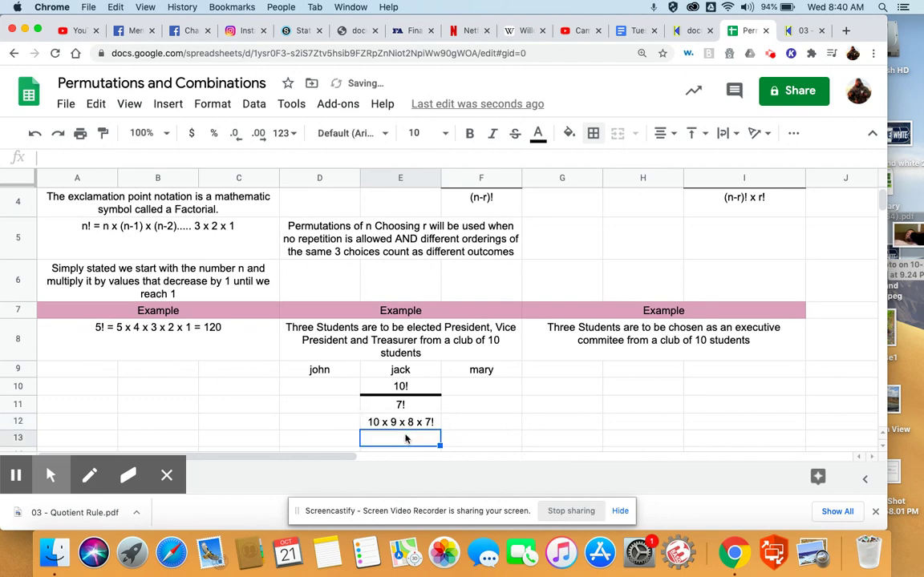
text(7!)
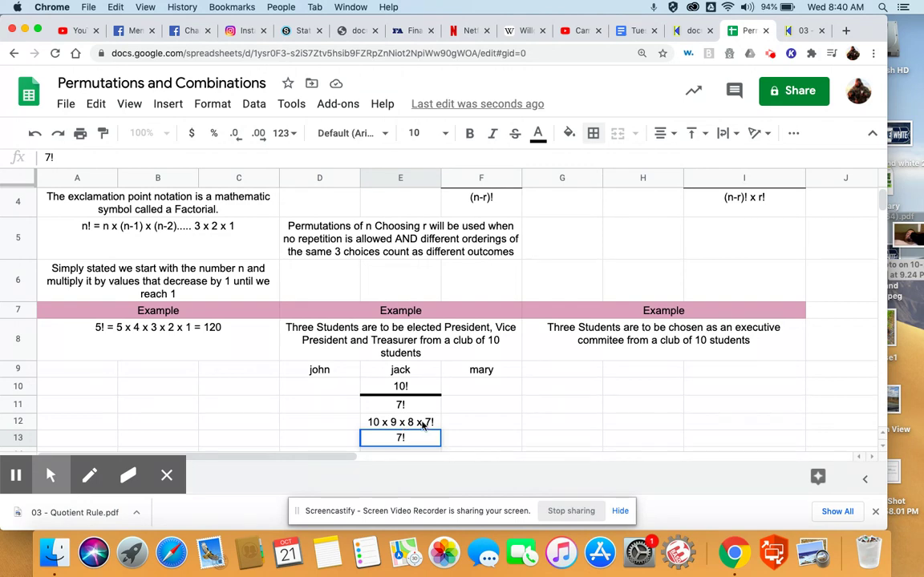
click(433, 421)
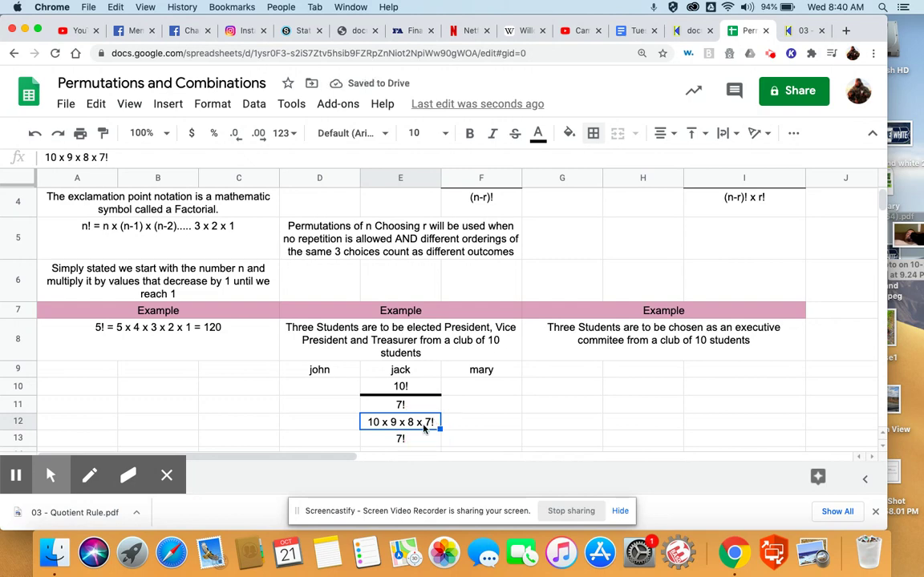
double_click(429, 421)
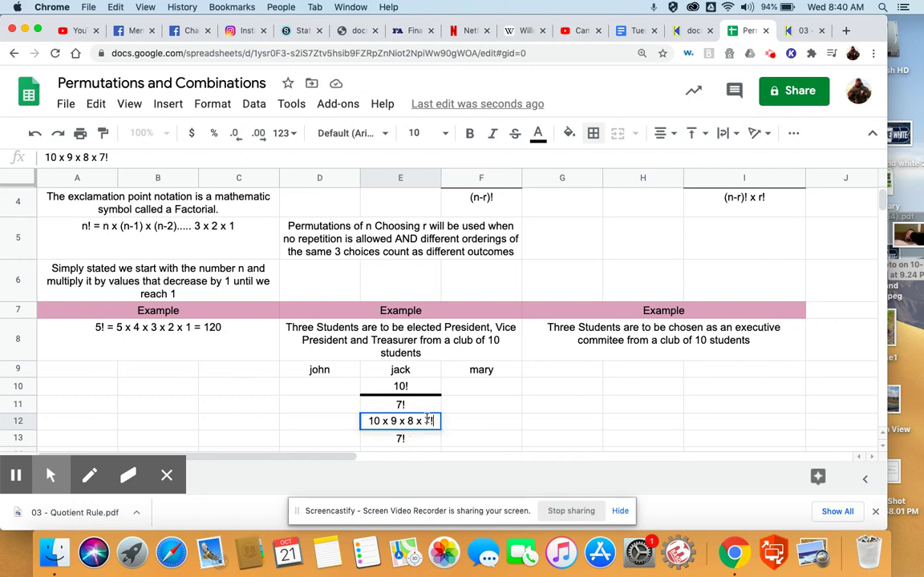
drag(434, 421, 424, 421)
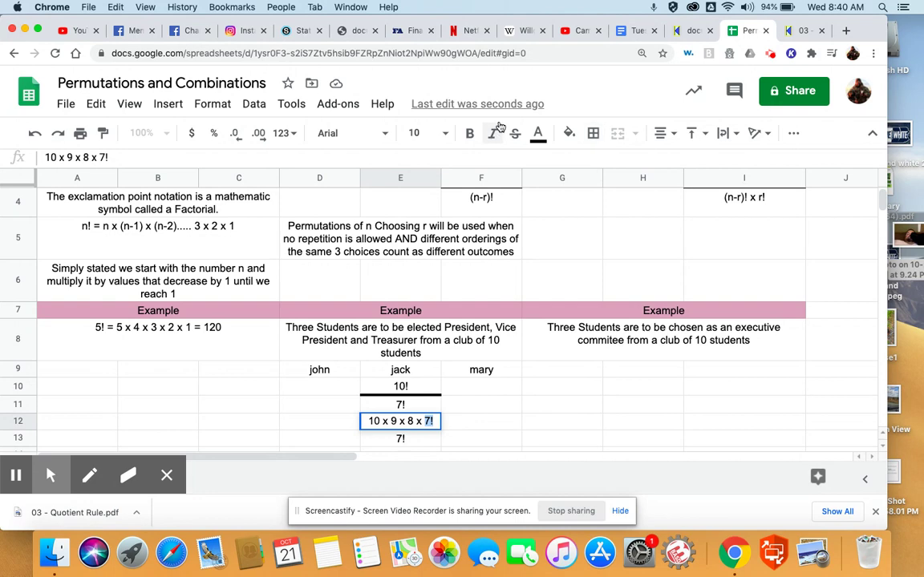
click(519, 134)
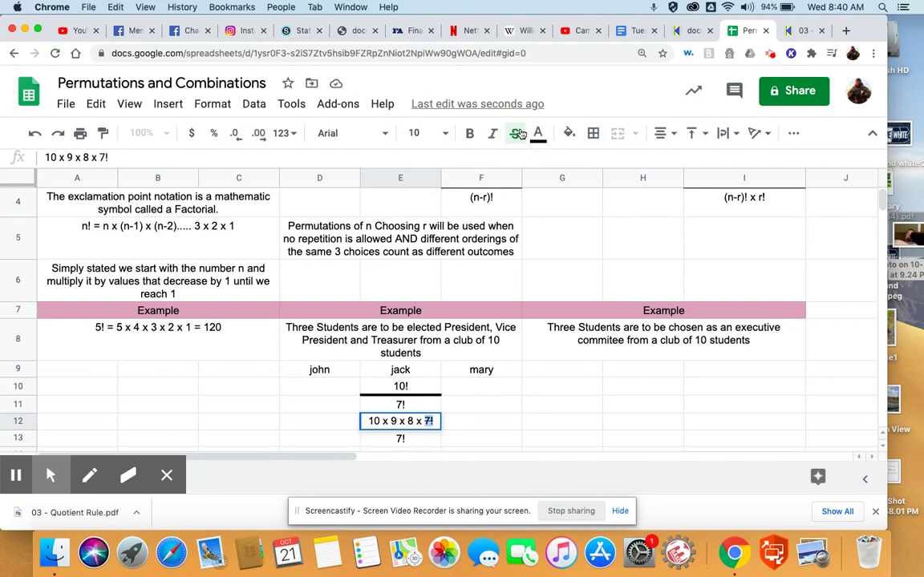
click(397, 440)
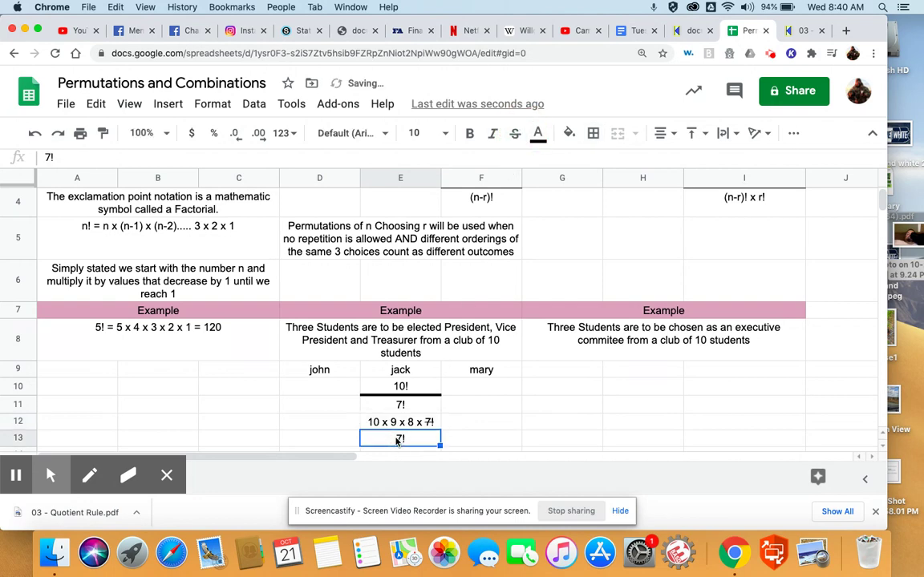
click(515, 133)
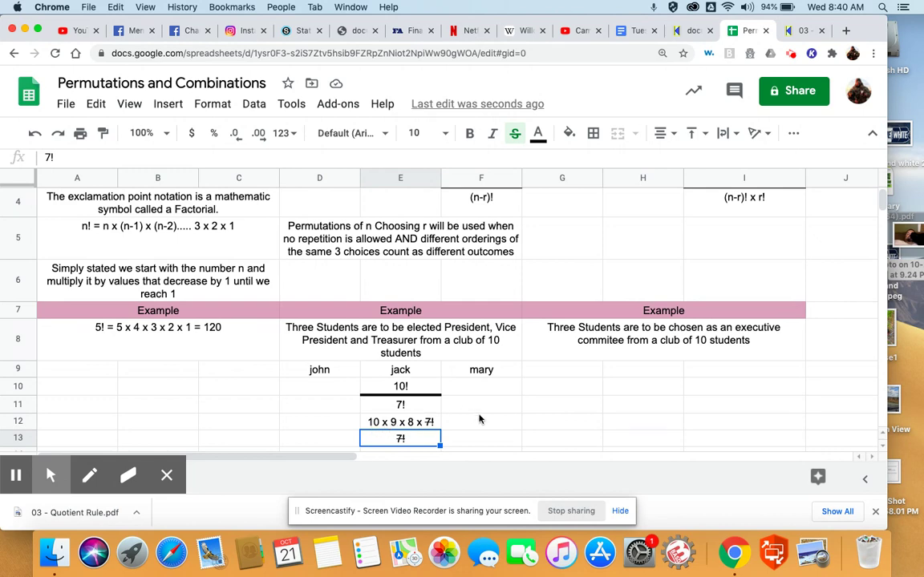
Enter the permutation result 720 in E14.
scroll(480, 419, down, 2)
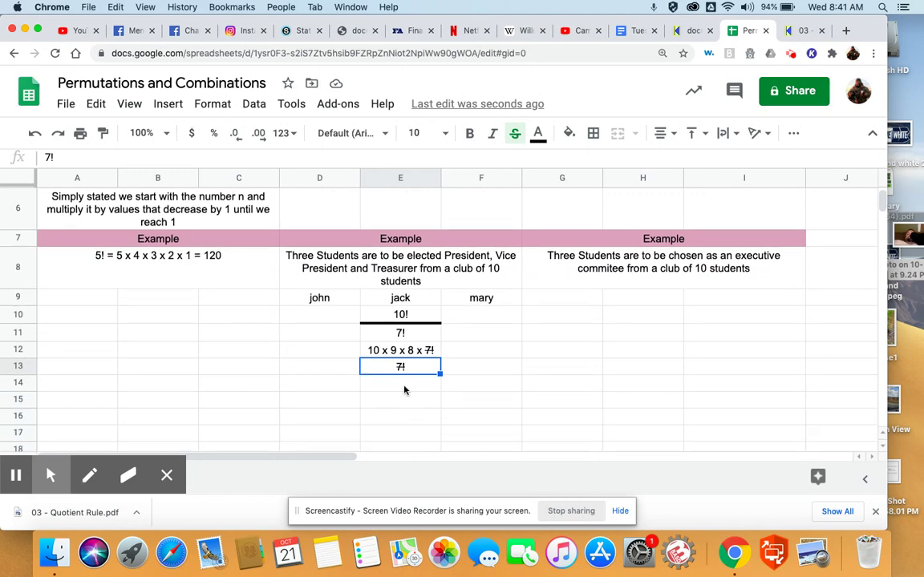
click(405, 387)
text(720)
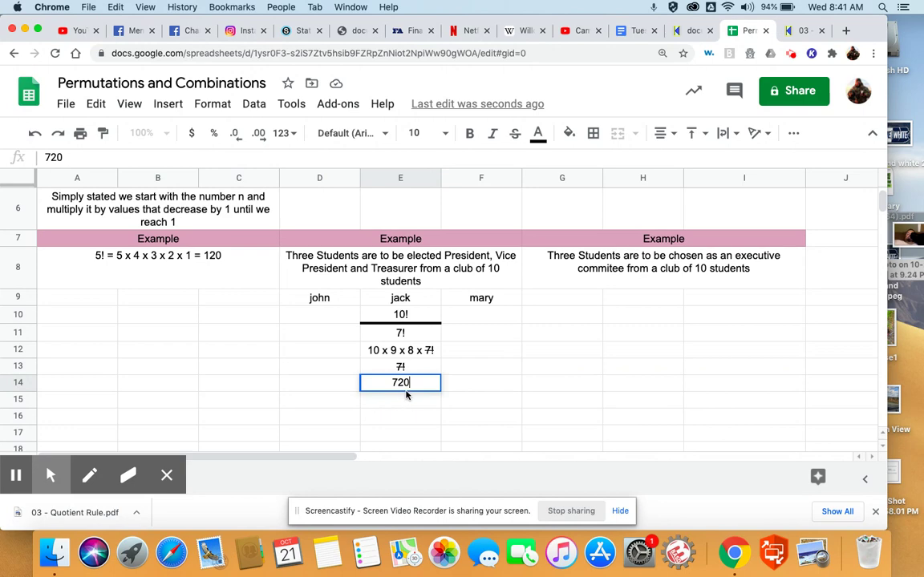
click(658, 300)
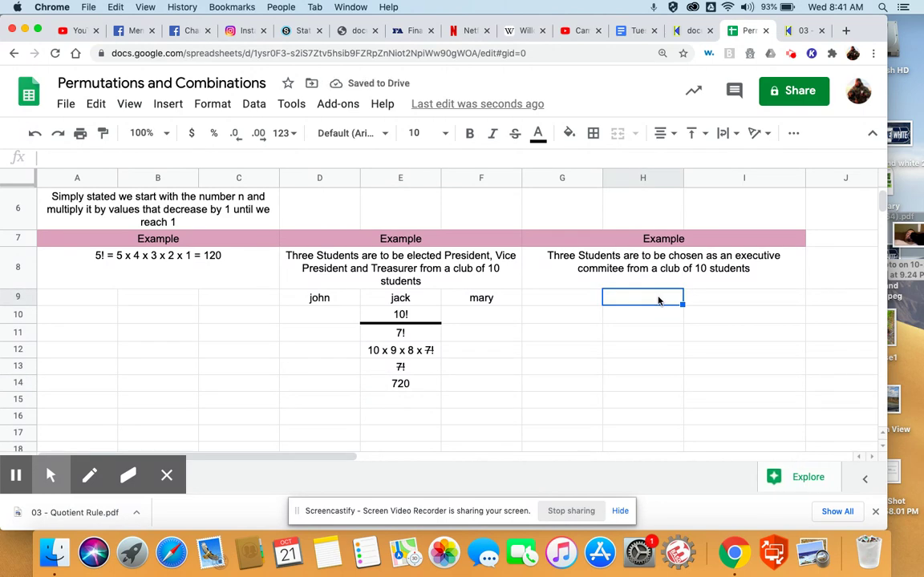
Enter 10! in H9 over (7!)3! in H10, with a bottom border under H9.
text(1)
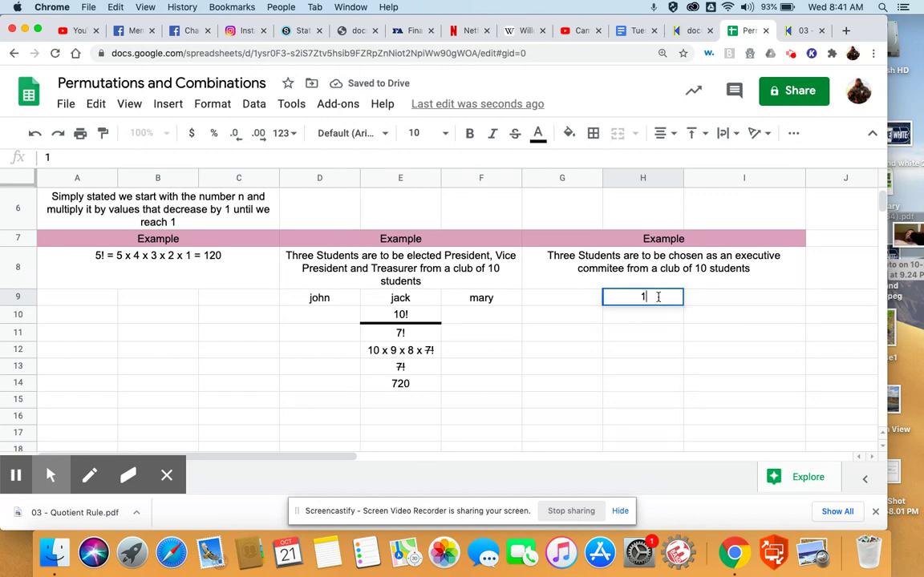
text(0)
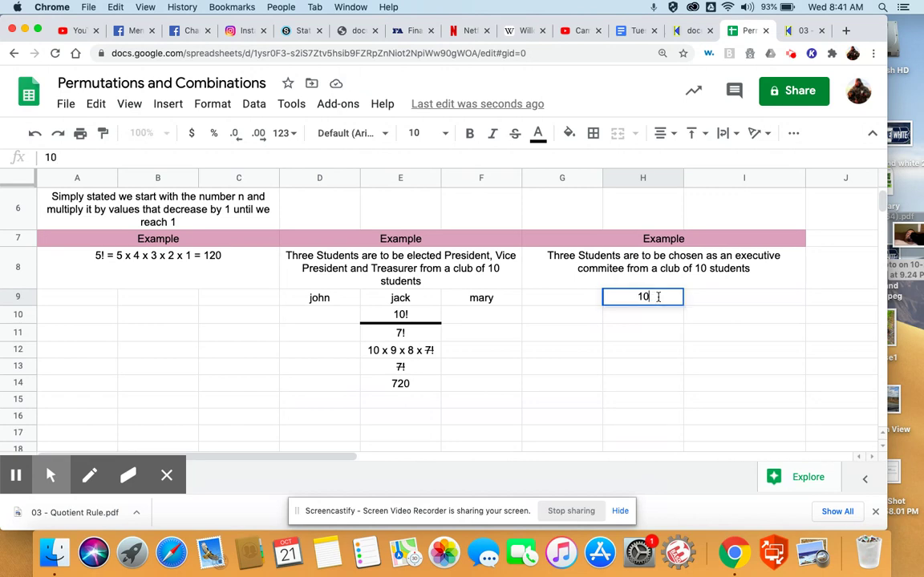
text(!)
click(649, 319)
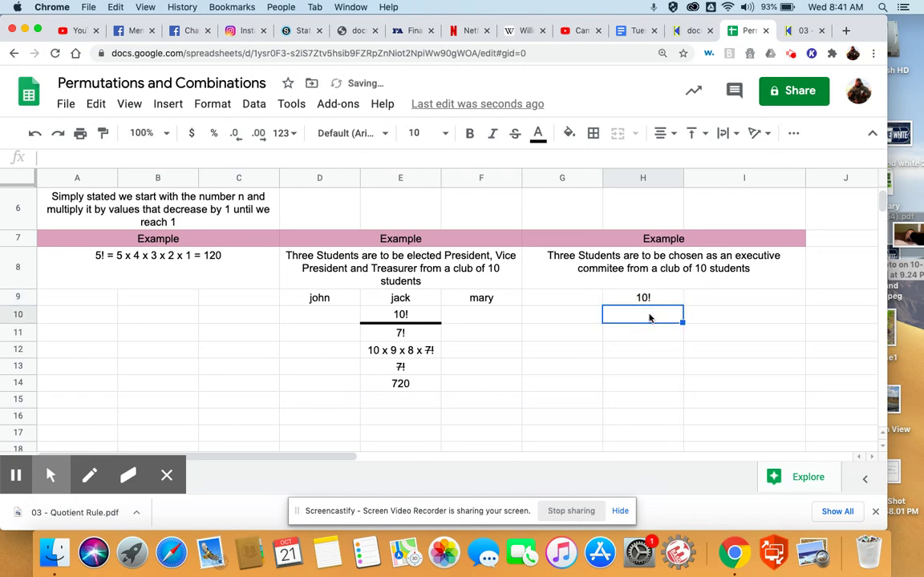
text(()
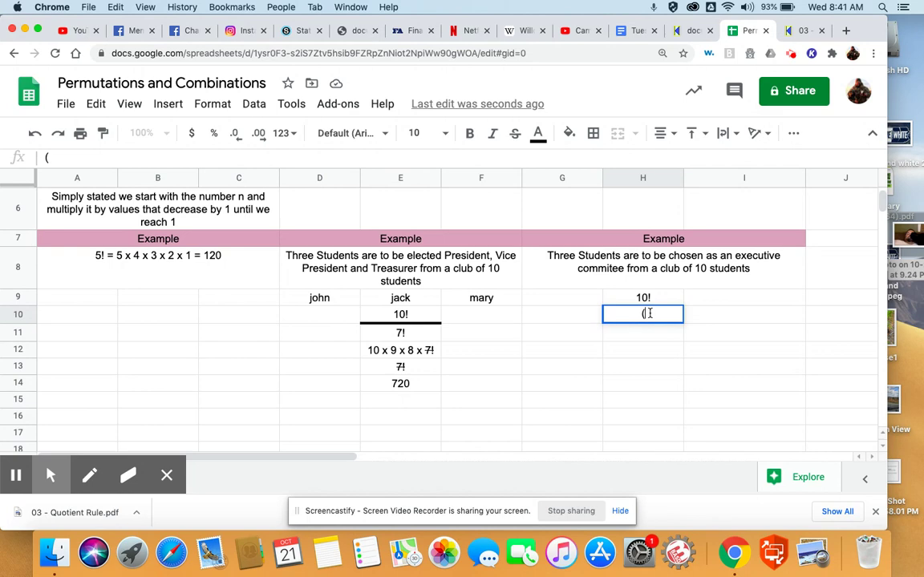
text(7!)3!)
click(643, 297)
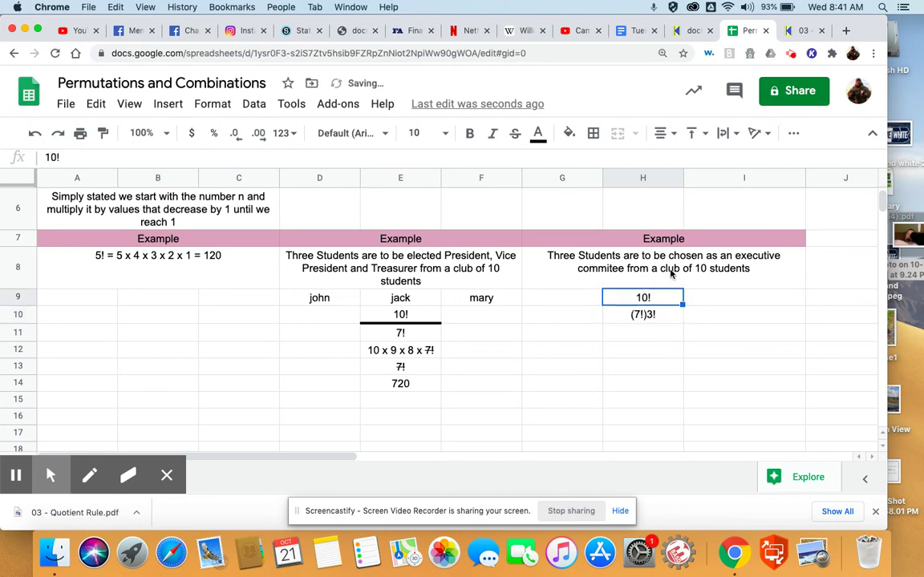
click(594, 134)
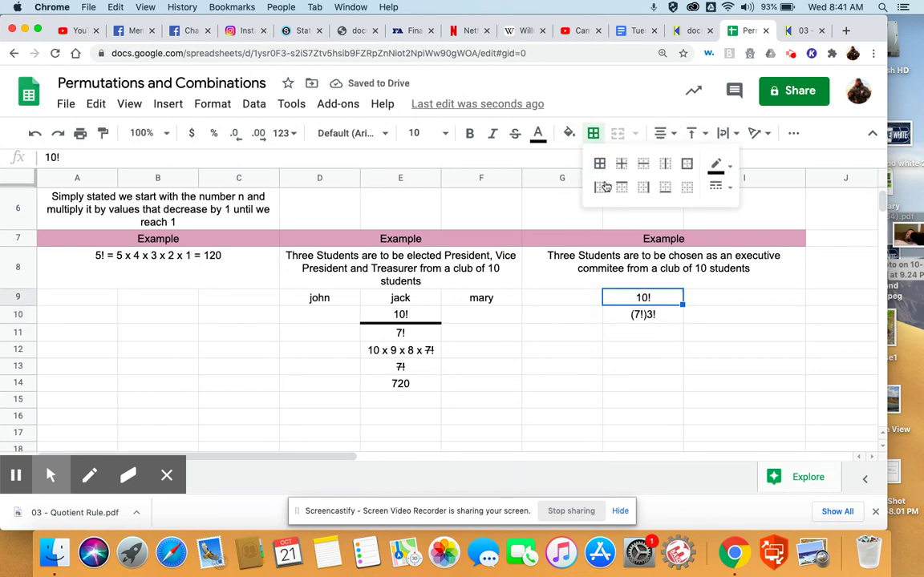
click(663, 188)
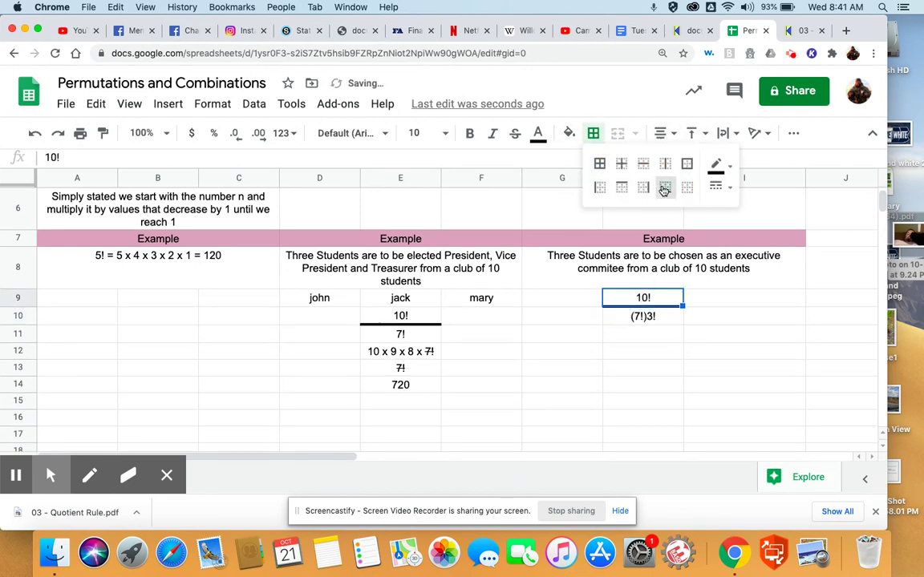
click(637, 335)
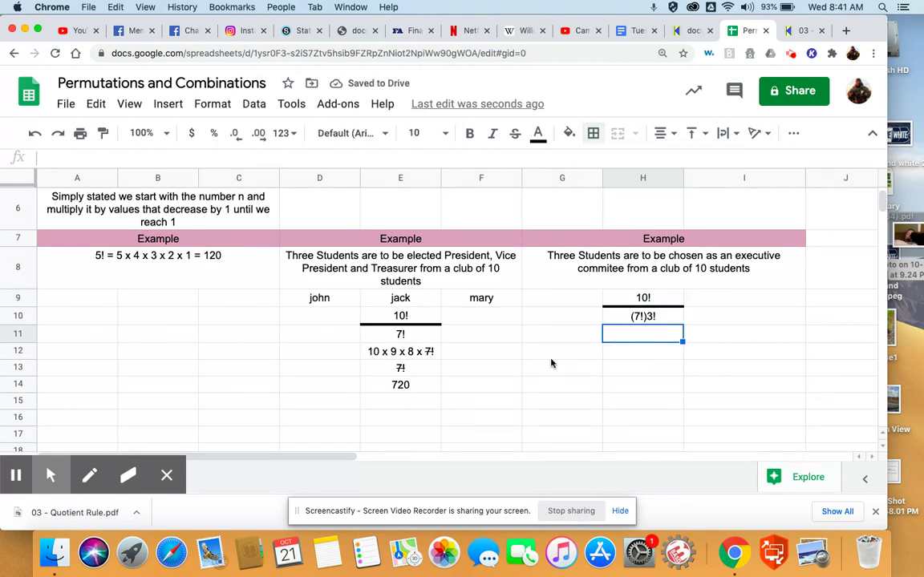
Copy the 10 x 9 x 8 x 7! expansion to H12 and the struck 7! to H13.
click(408, 352)
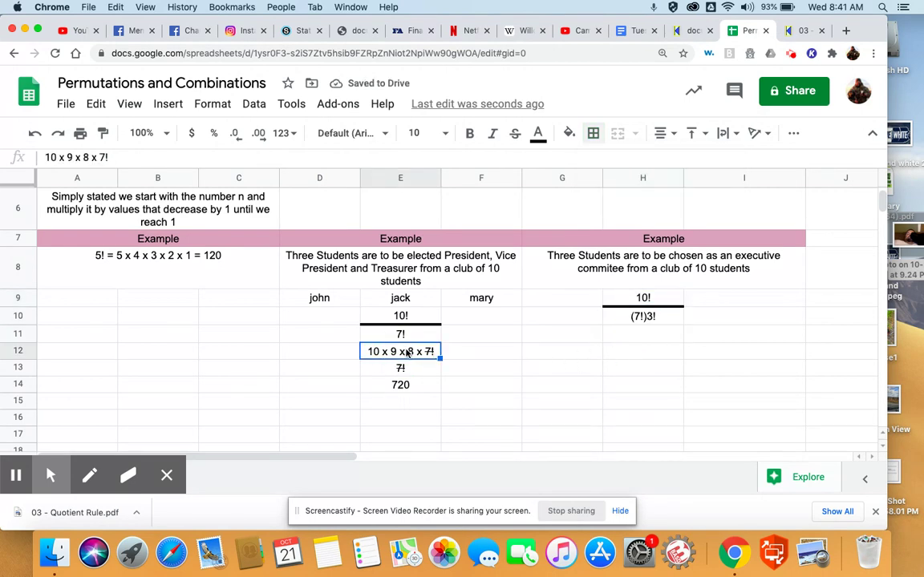
key(super+c)
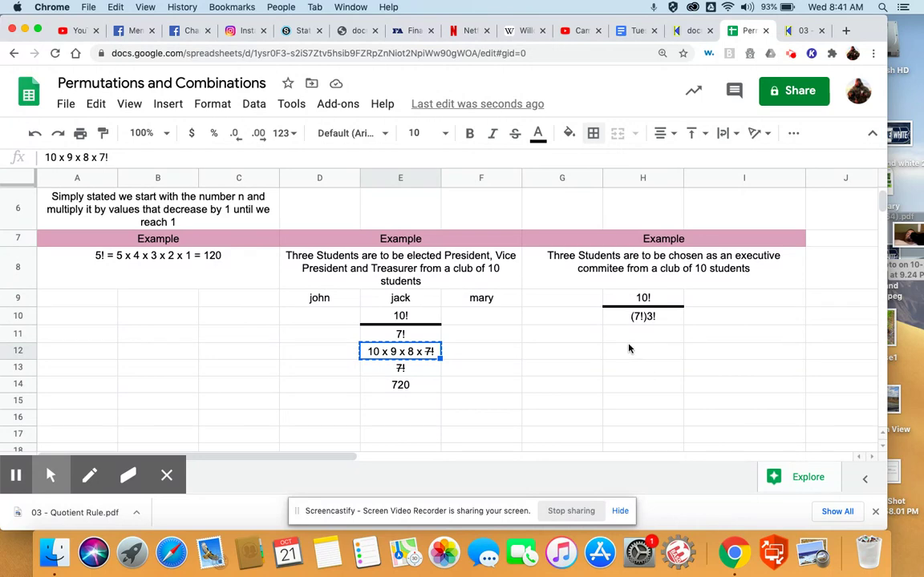
click(625, 352)
key(super+v)
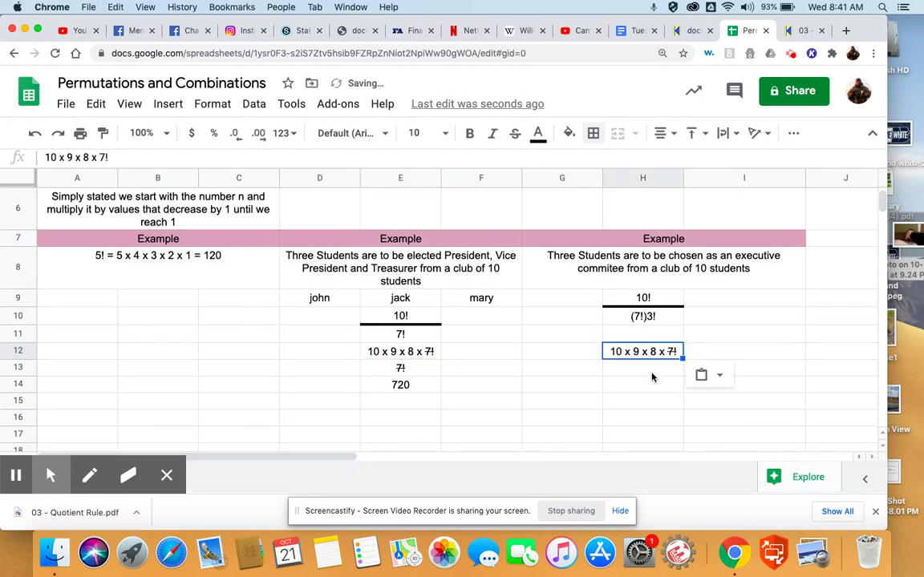
click(634, 373)
click(398, 368)
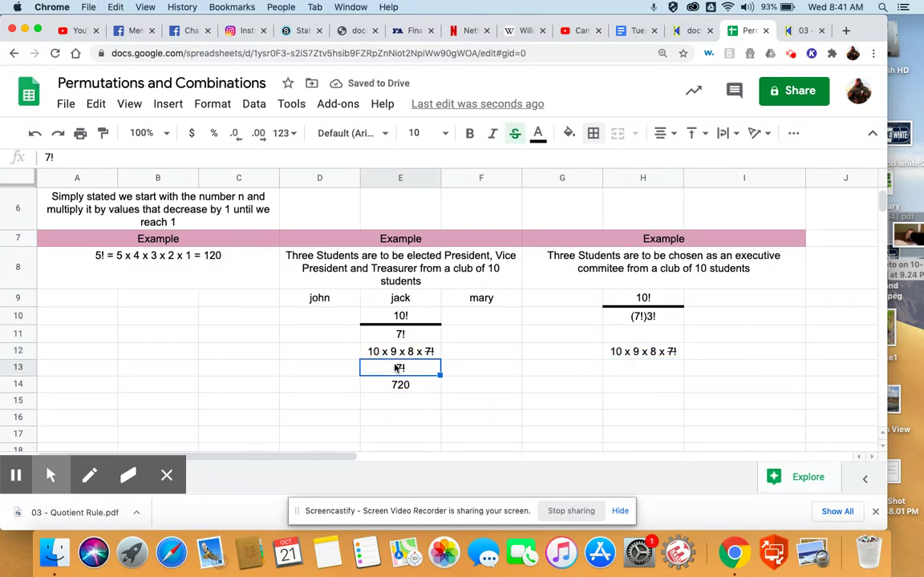
key(super+c)
click(622, 370)
key(super+v)
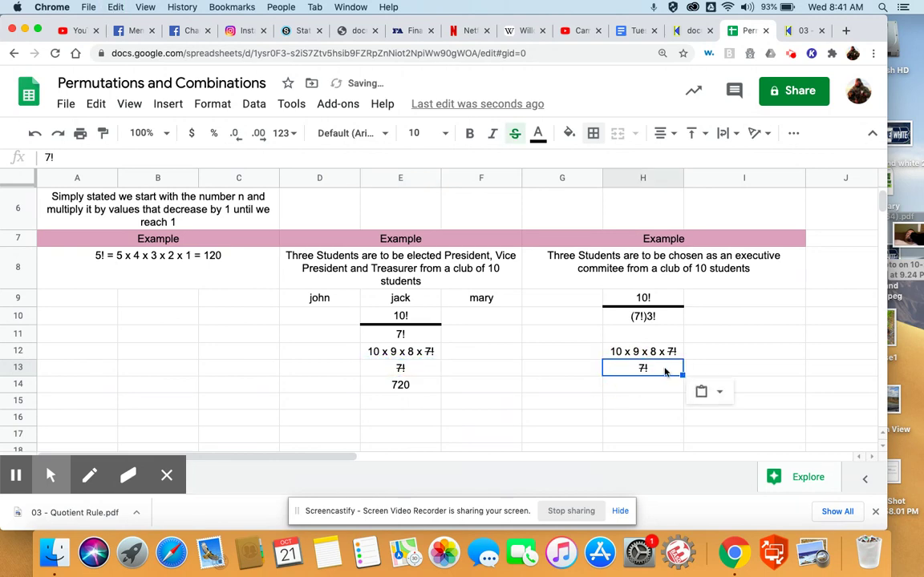
Append 3! to the 7! in H13.
double_click(657, 367)
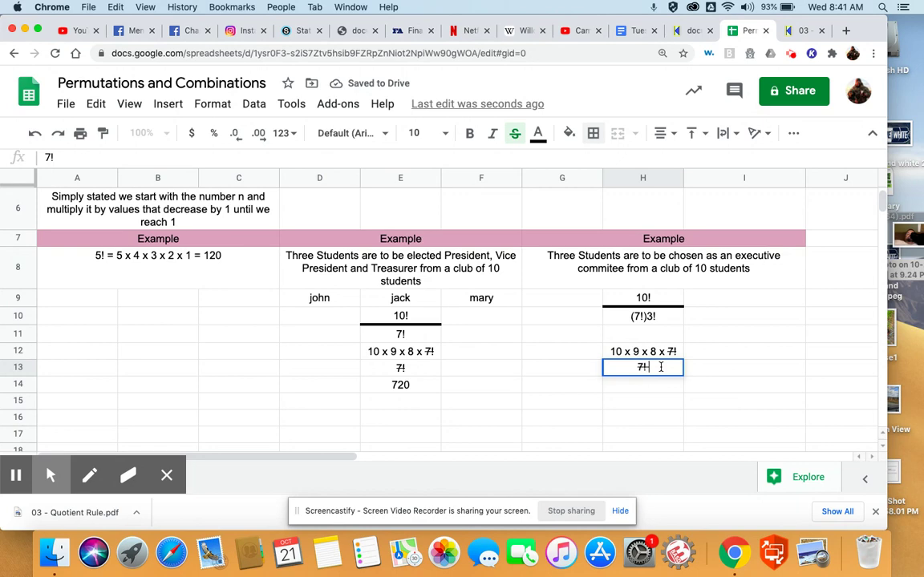
text(3!)
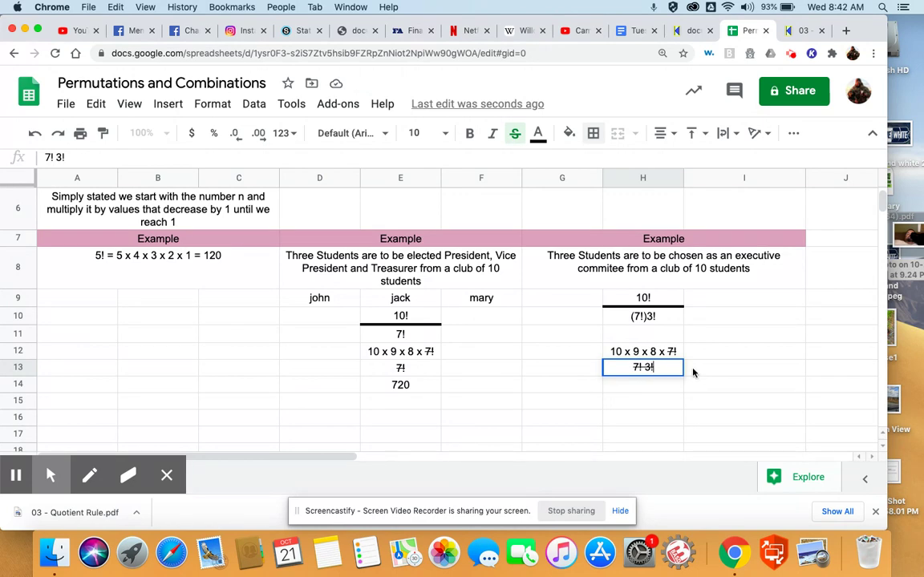
drag(652, 366, 644, 367)
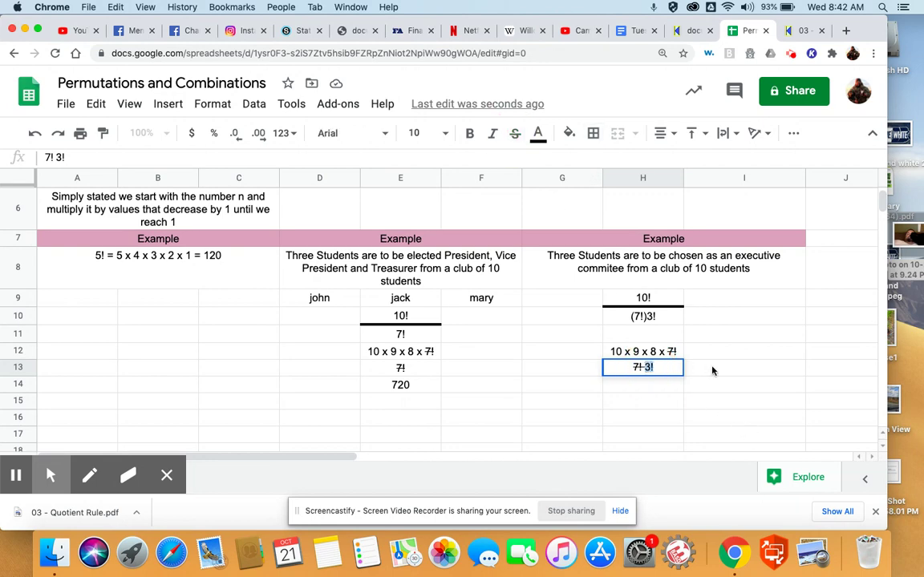
click(640, 386)
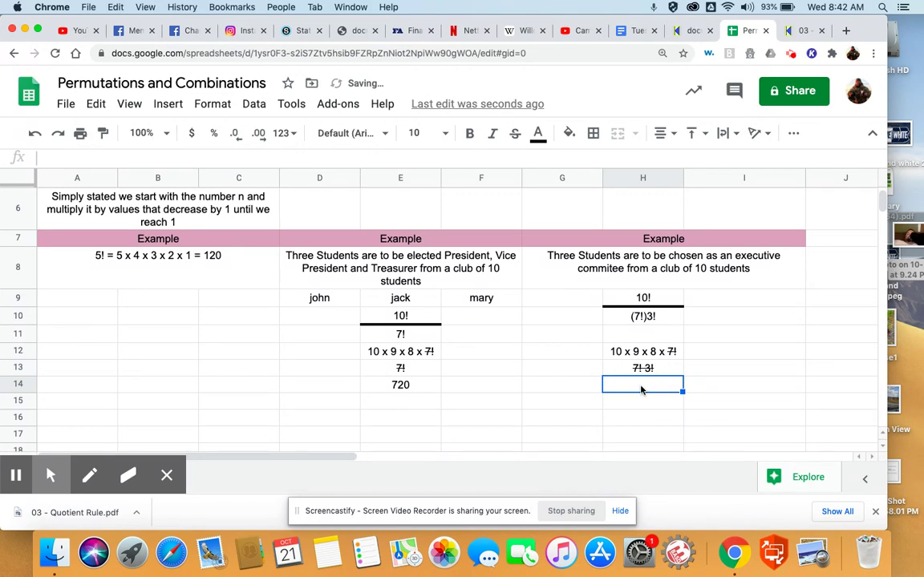
Enter 10 x 9 x 8 in H14 over 3 x 2 x 1 in H15, with a fraction line under H14.
text(10)
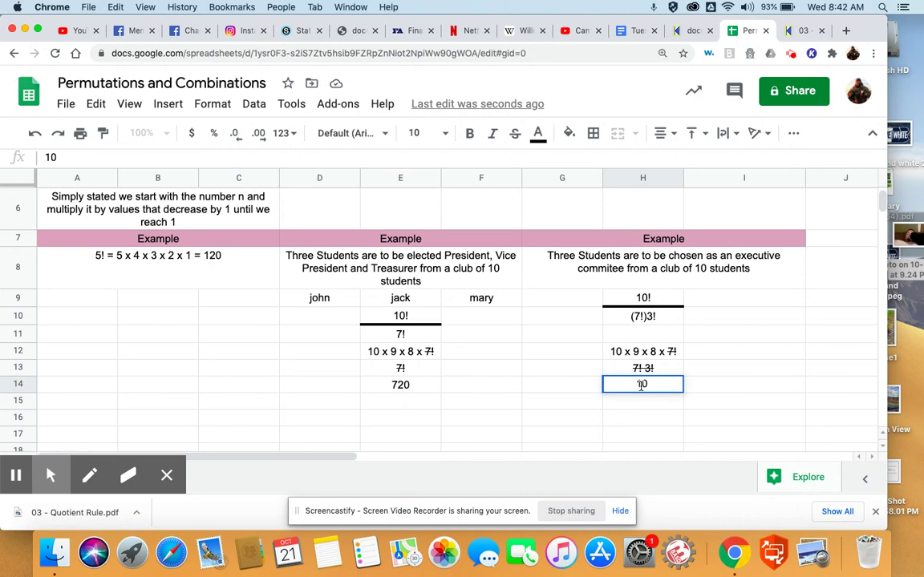
text( x 9 x 8)
click(645, 404)
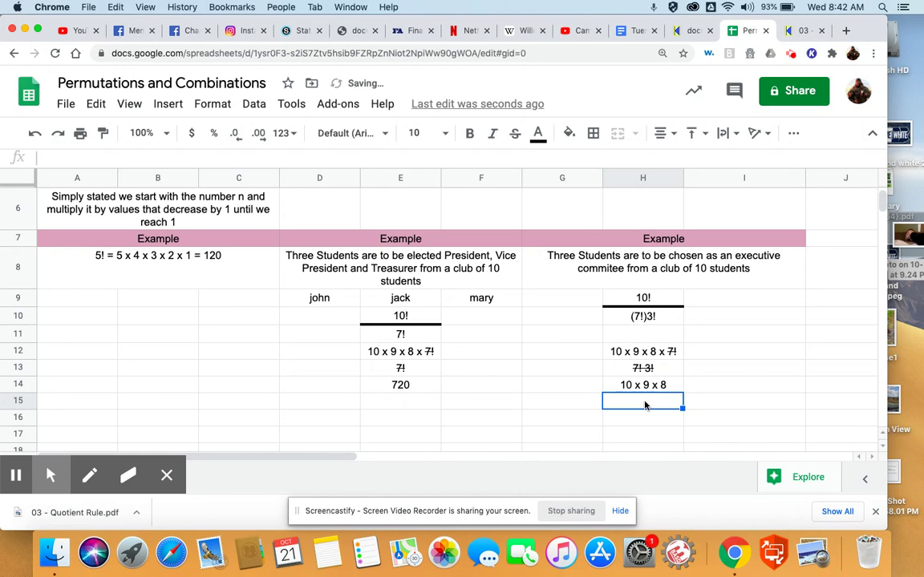
text(3 x)
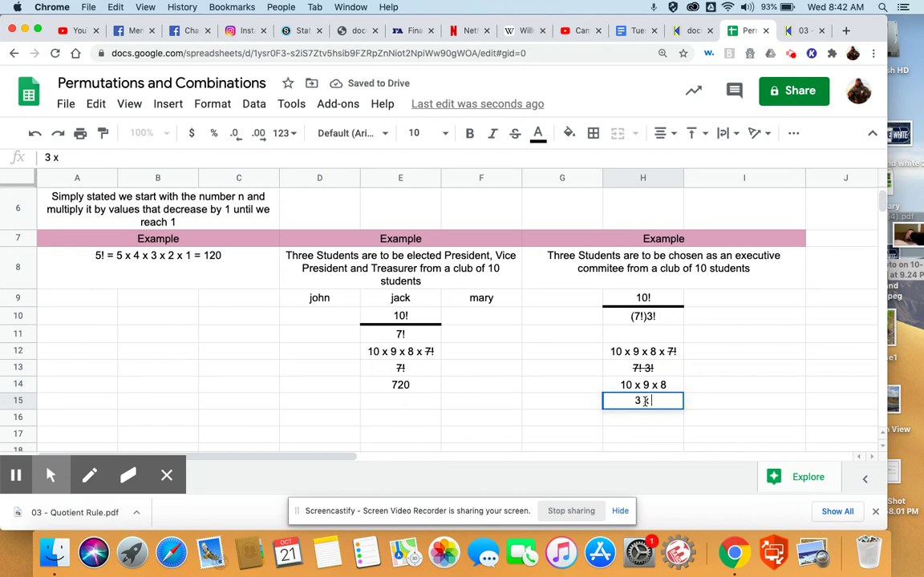
text( 2 x 1)
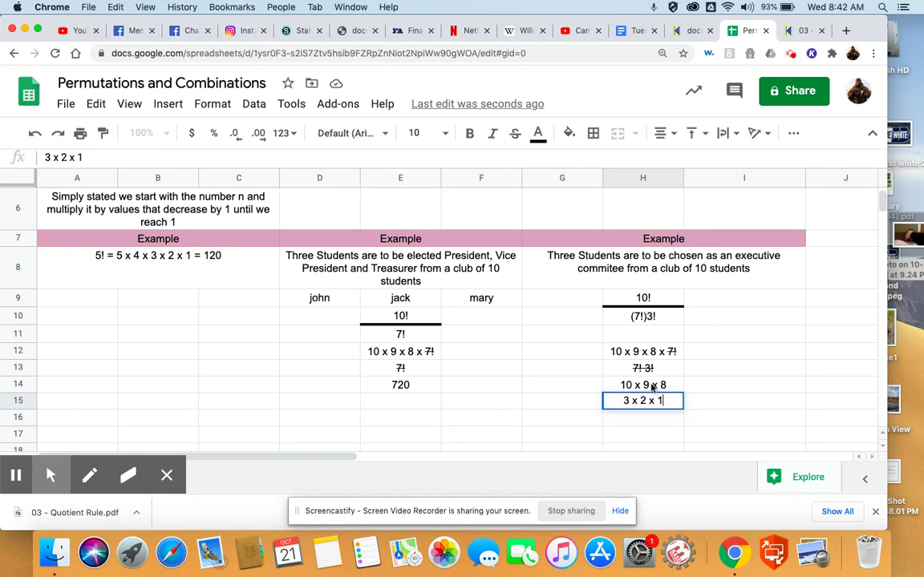
key(Up)
click(593, 132)
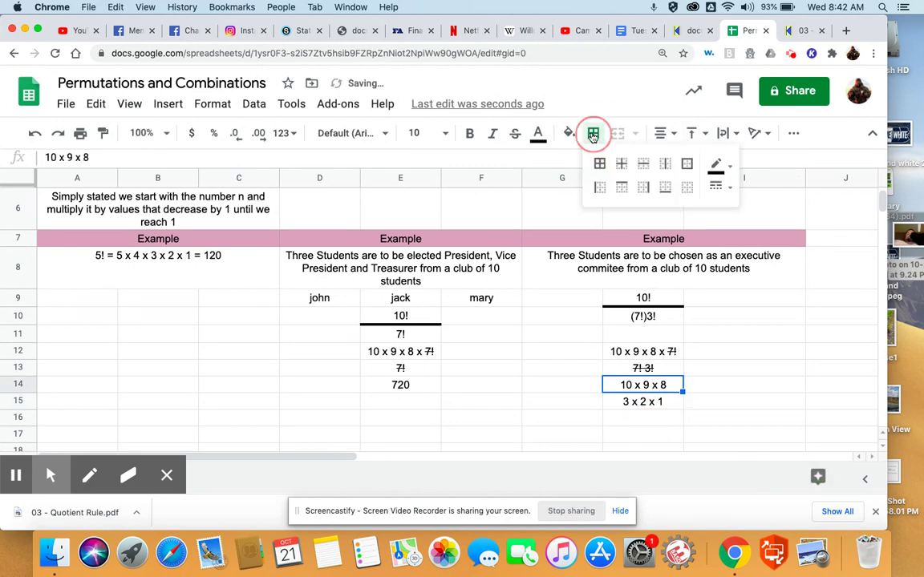
click(663, 188)
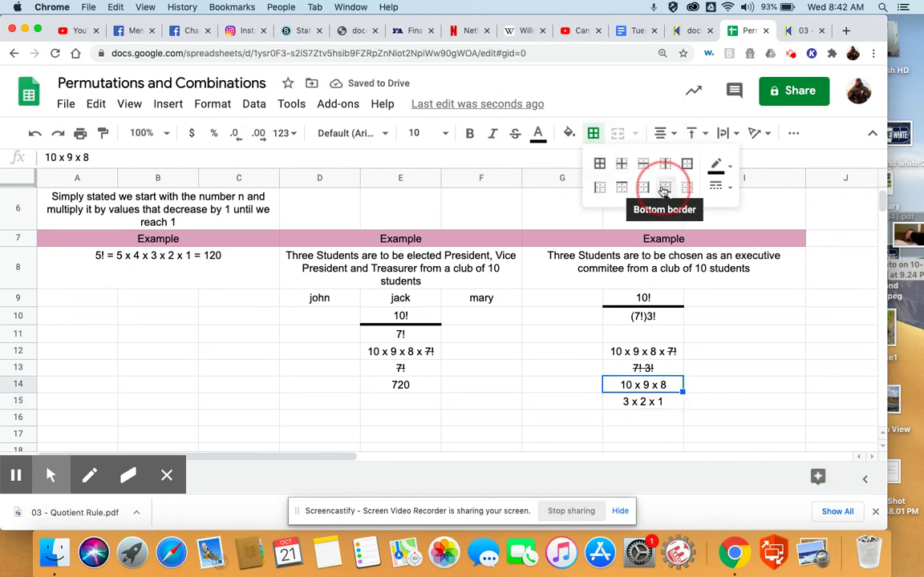
Add a fraction line under E12 and enter 720 in I14.
click(431, 353)
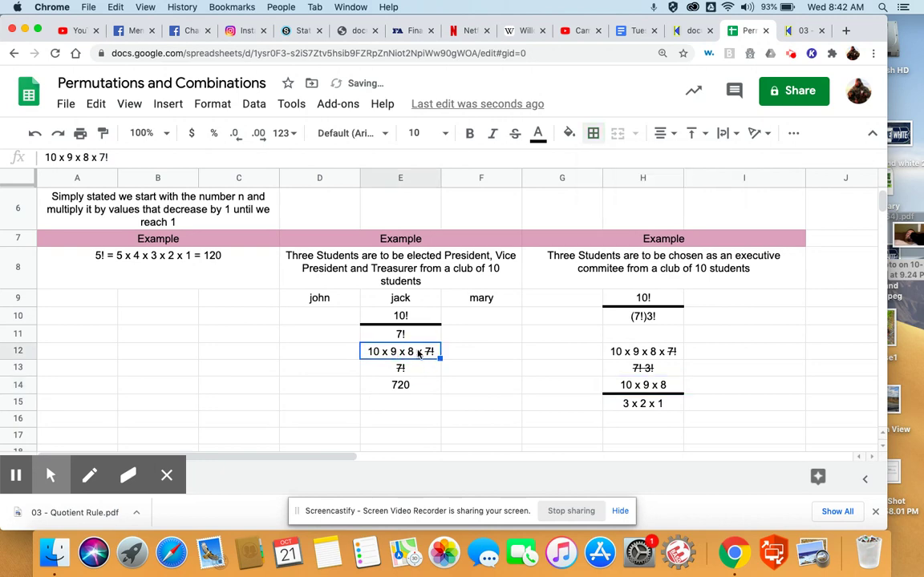
click(593, 132)
click(663, 194)
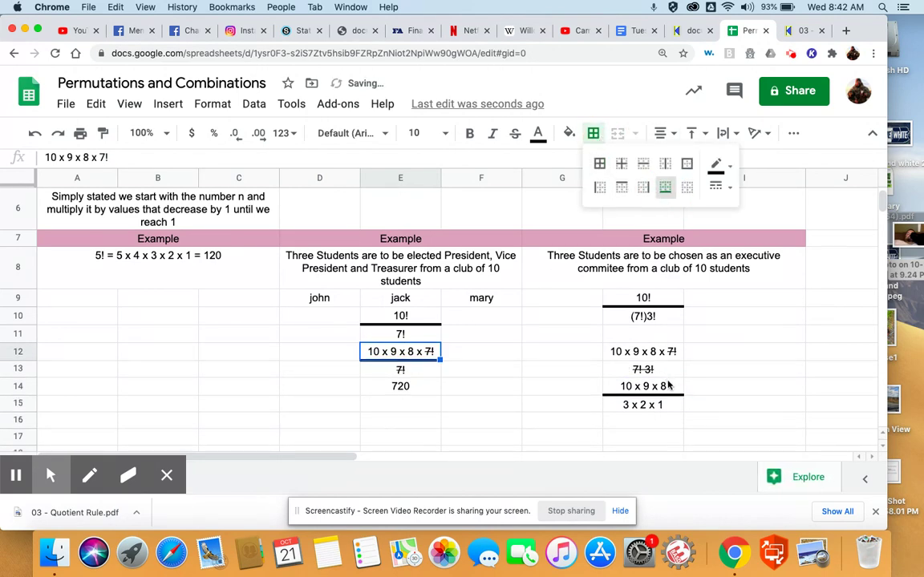
click(691, 392)
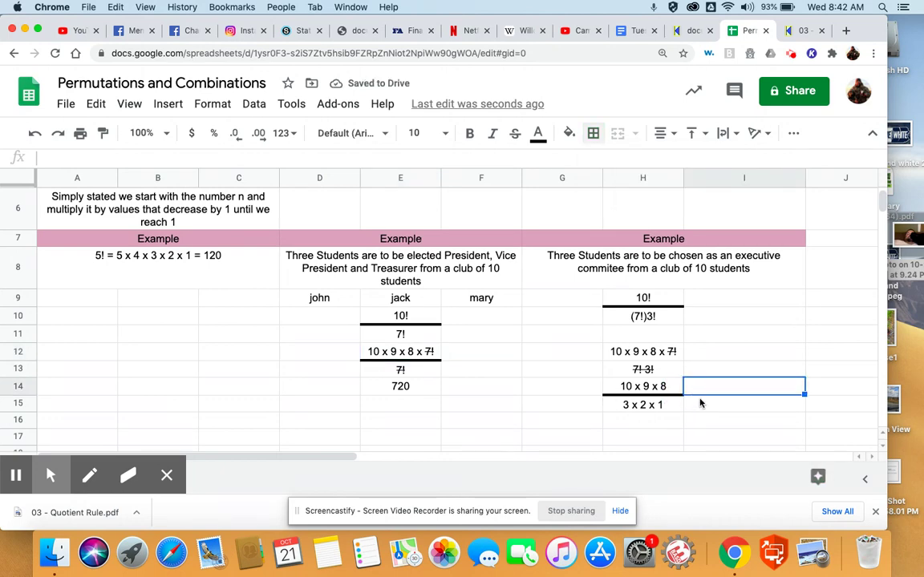
text(720)
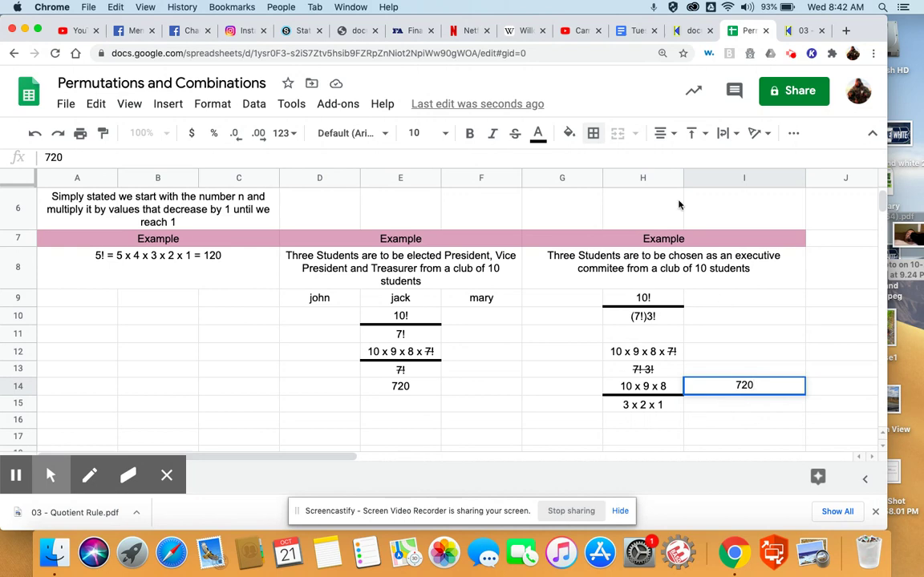
Put a fraction line under the 720 in I14 and enter 6 in I15.
click(593, 135)
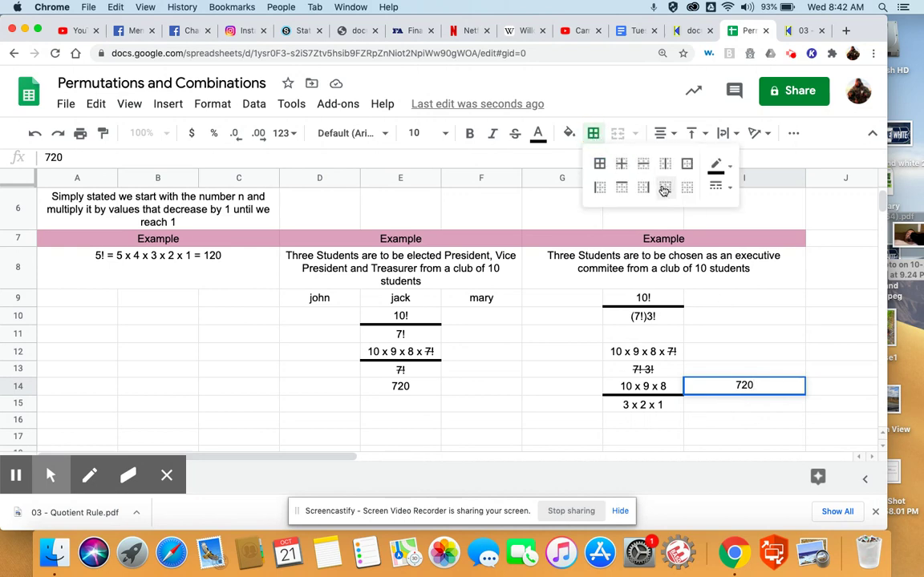
click(597, 170)
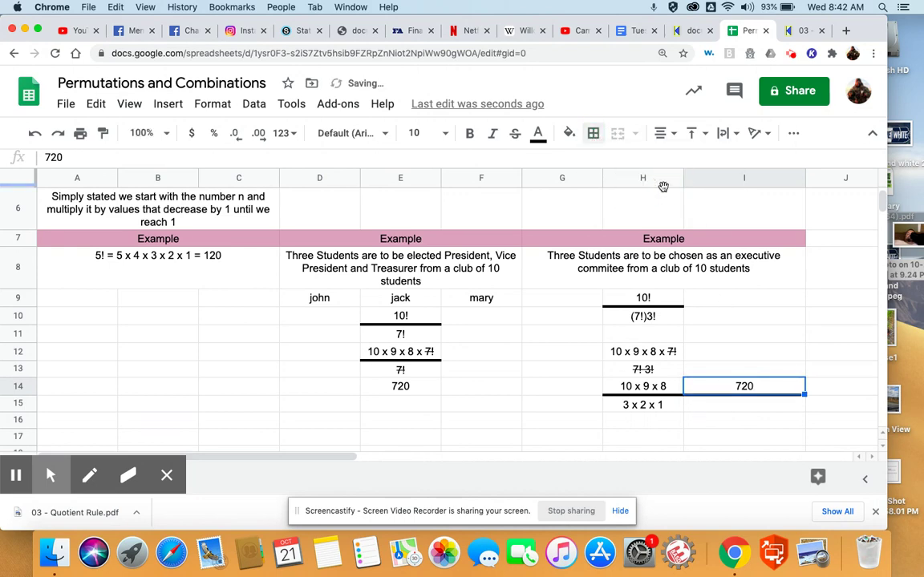
click(757, 405)
text(6)
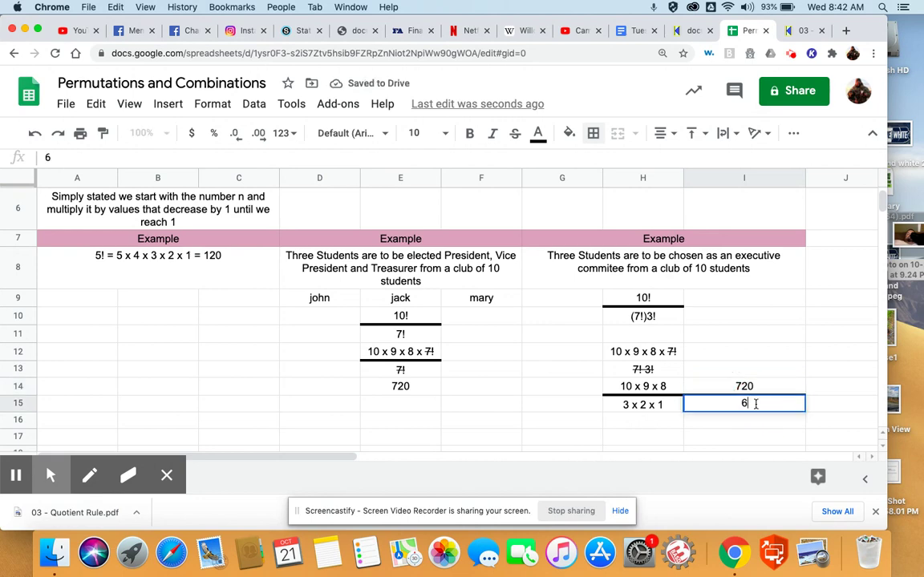
key(Return)
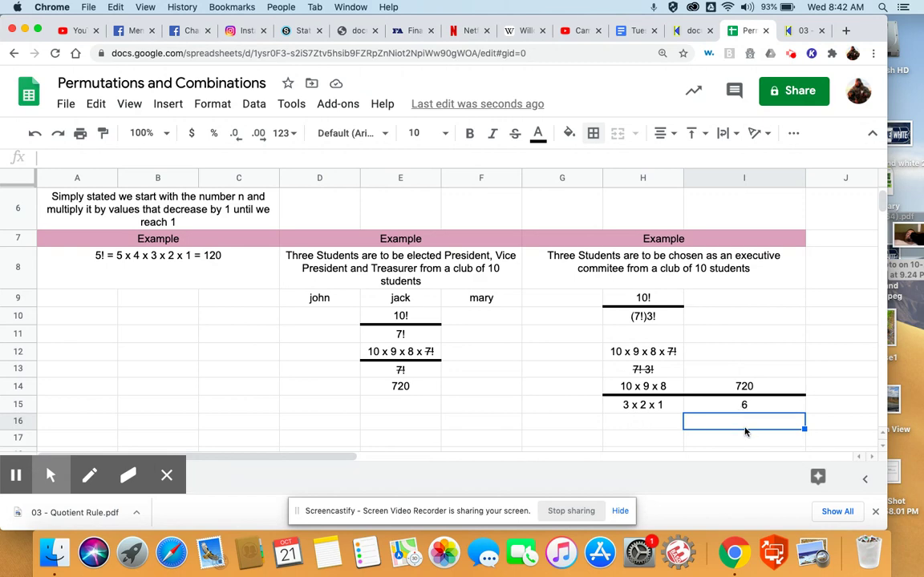
Enter =720/6 in I16 to get the combination answer 120.
text(=)
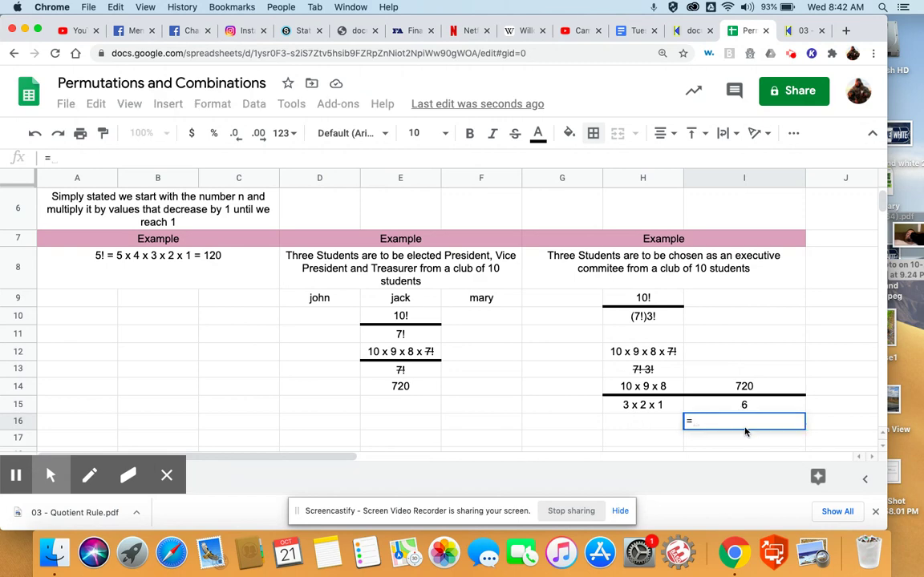
text(720)
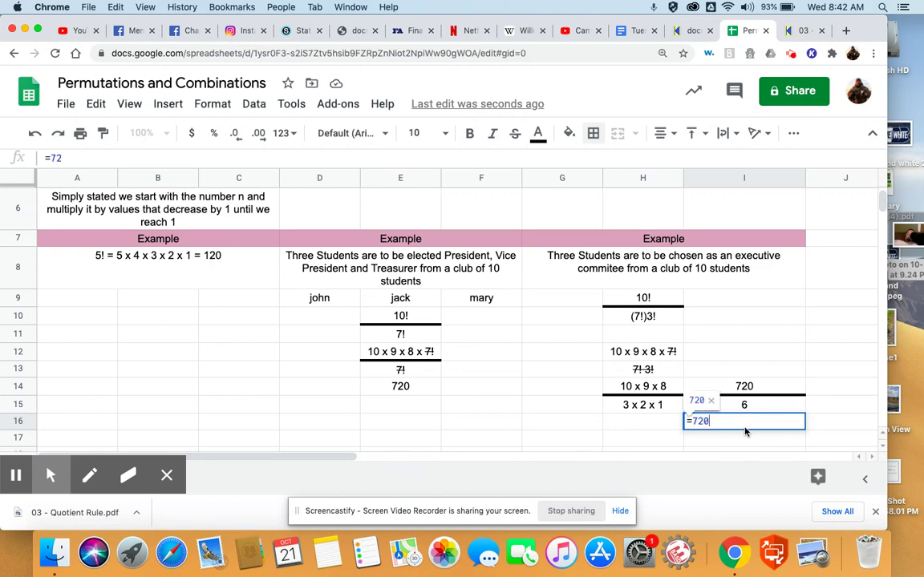
text(/6)
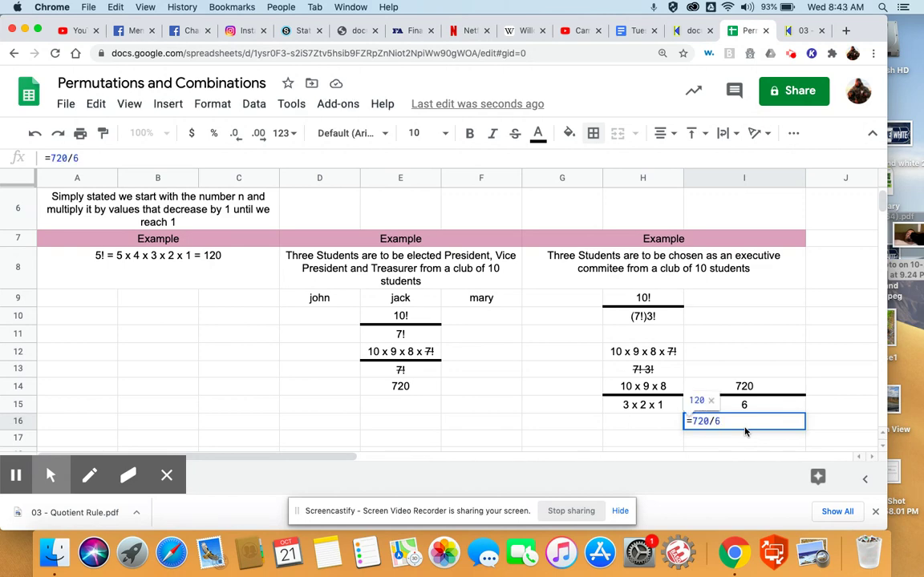
key(Return)
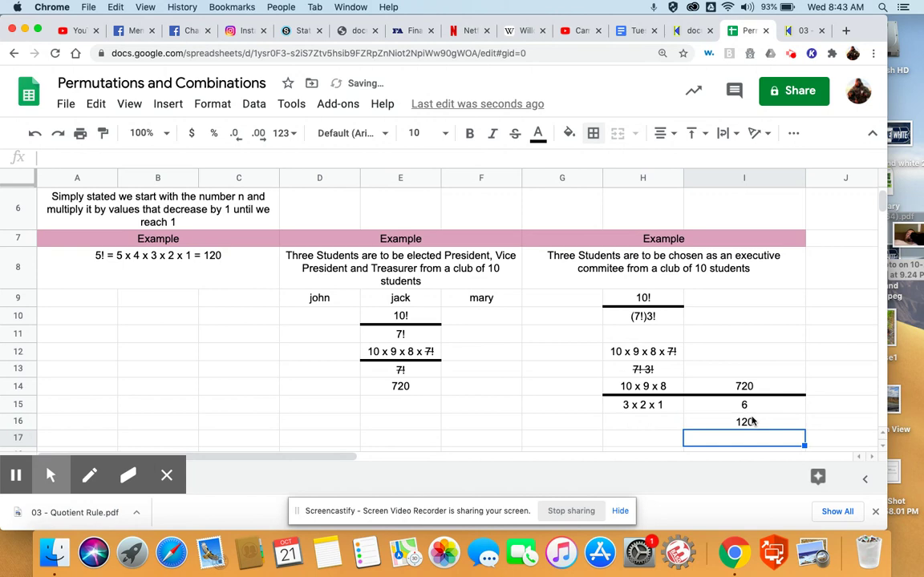
click(745, 421)
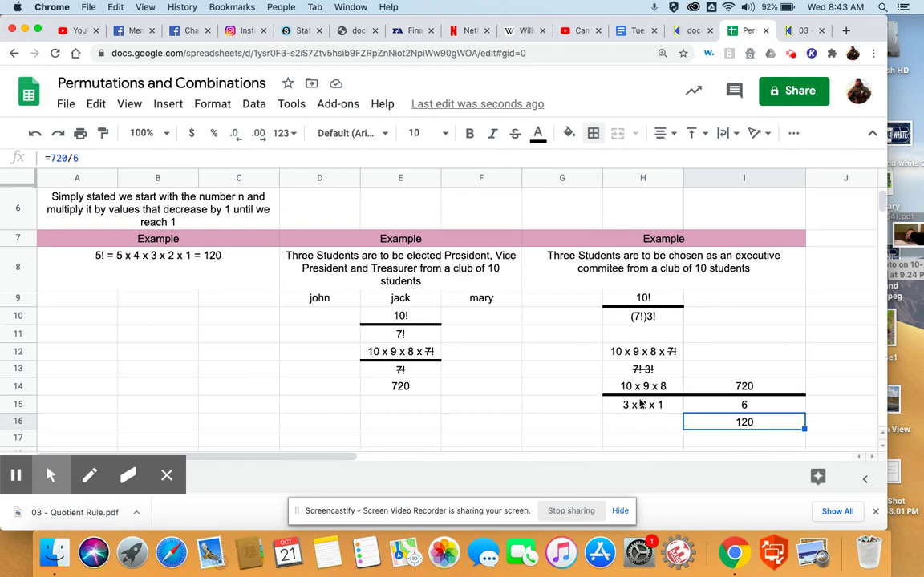
click(569, 443)
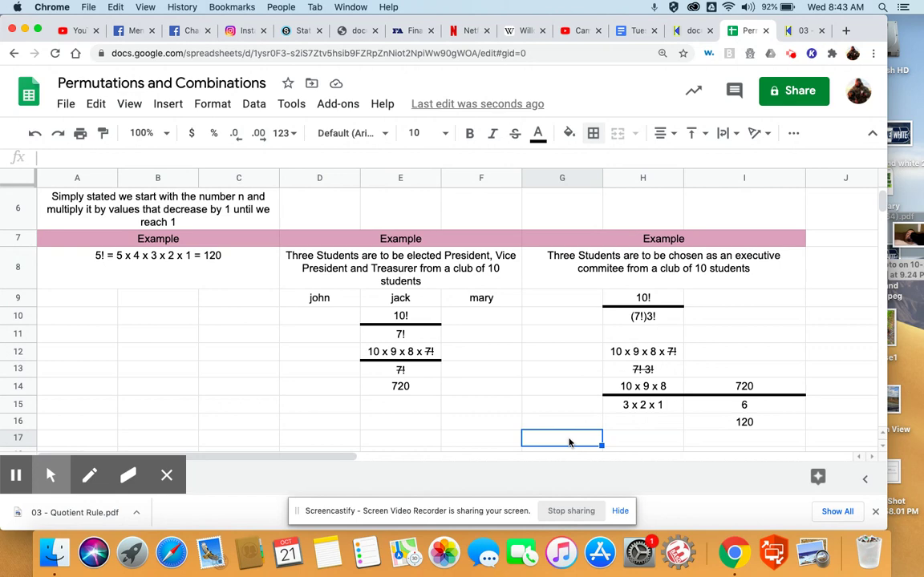
click(634, 442)
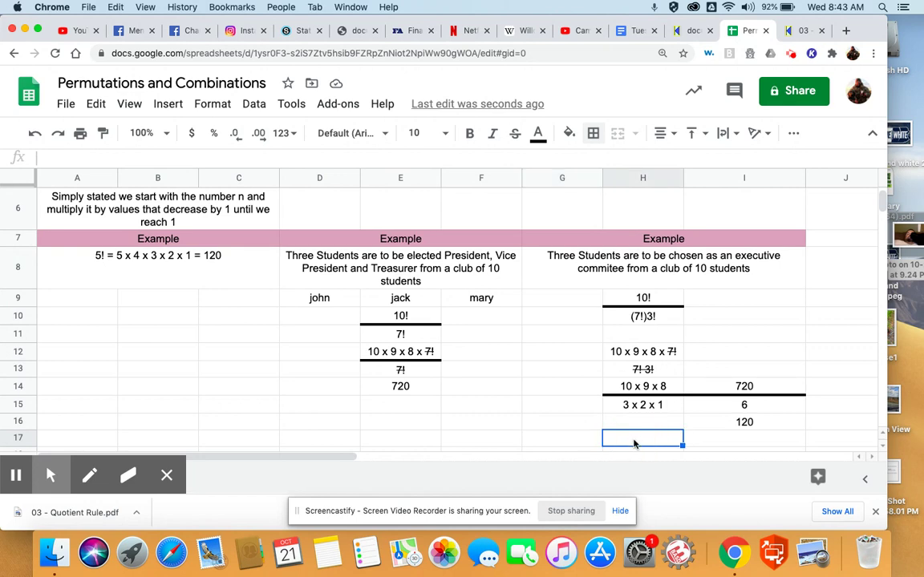
click(695, 443)
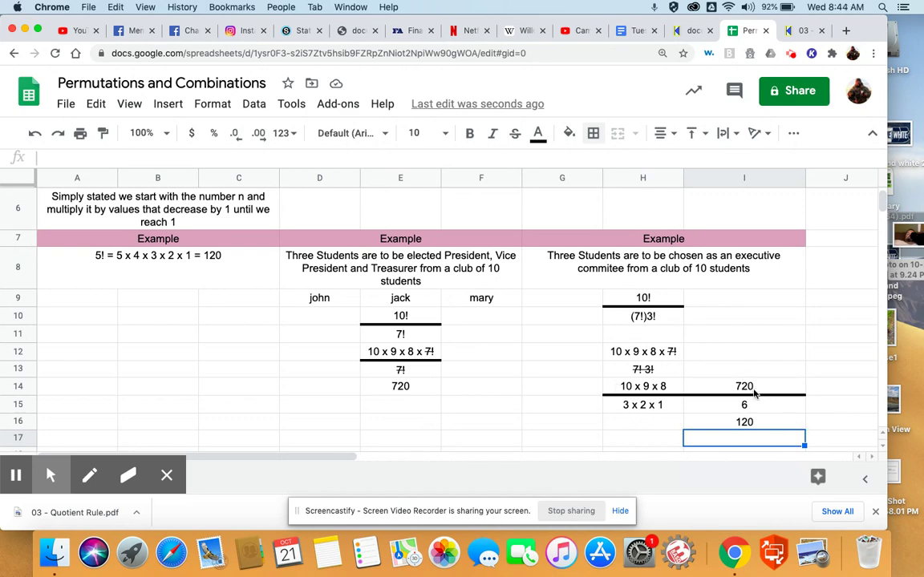
click(687, 420)
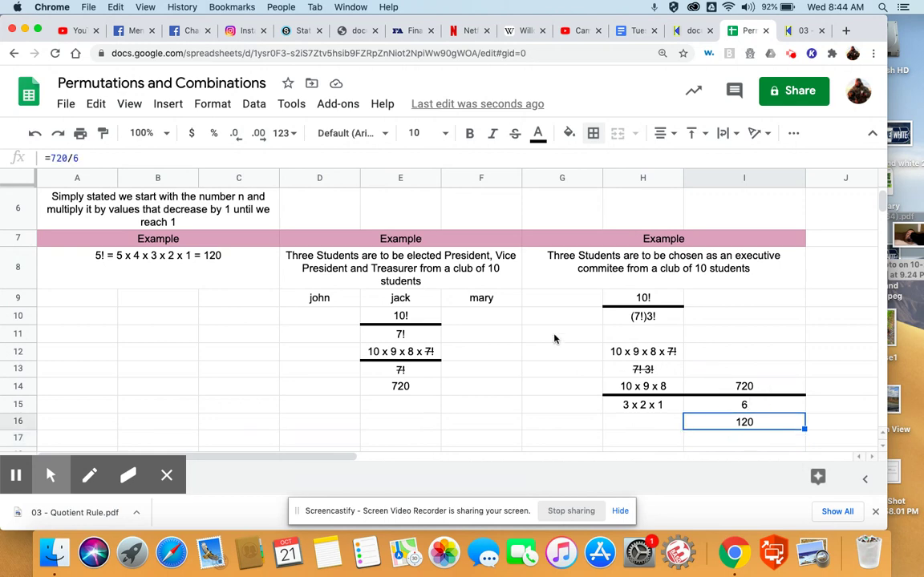
scroll(553, 339, up, 5)
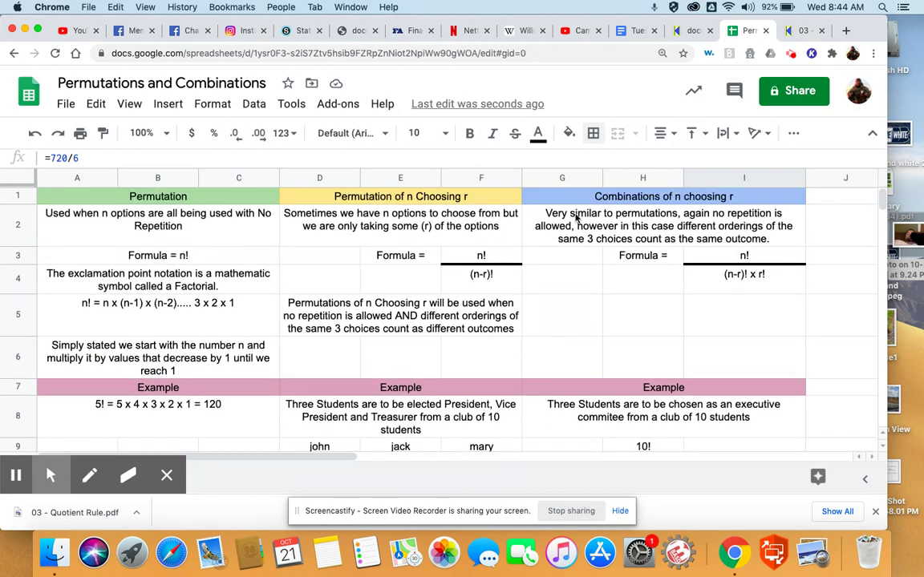
scroll(611, 343, down, 5)
scroll(611, 342, down, 1)
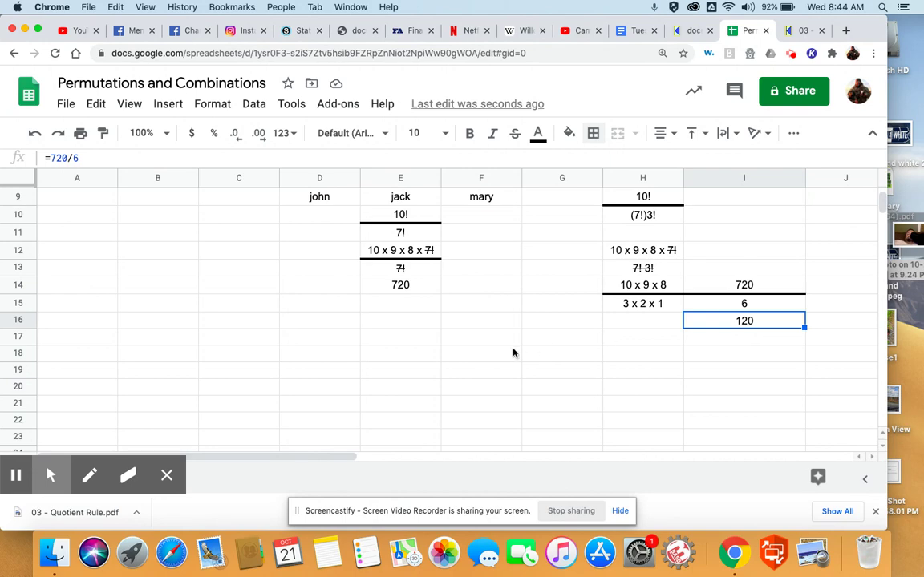
scroll(561, 372, up, 7)
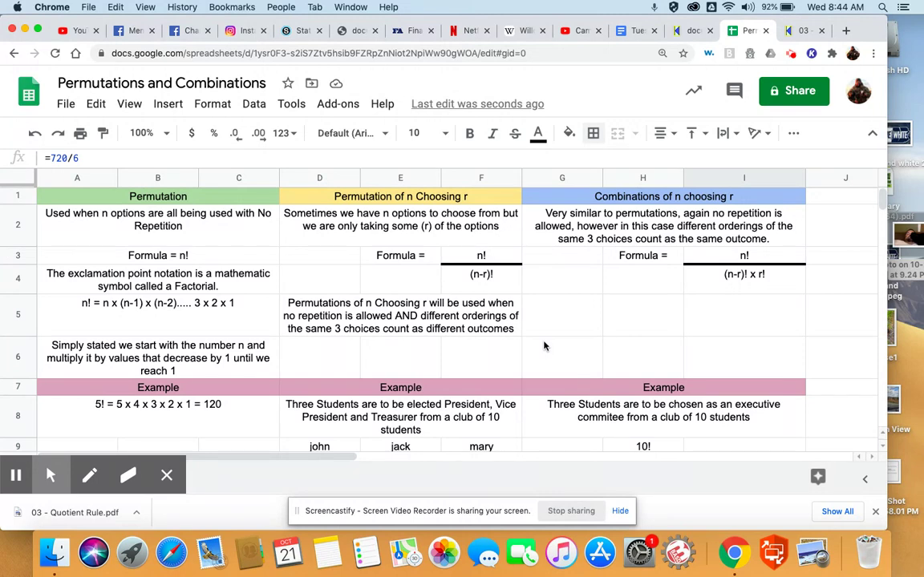
scroll(543, 346, down, 5)
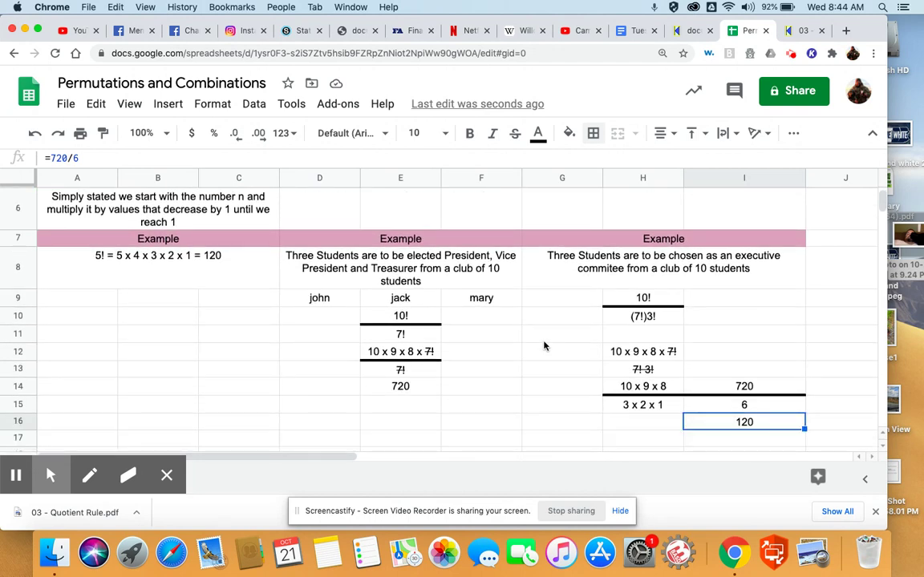
click(623, 440)
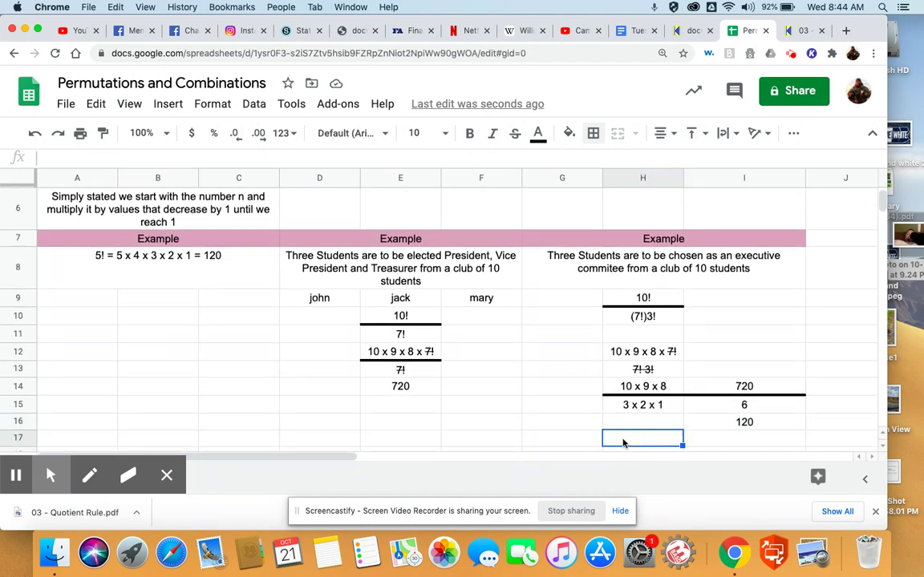